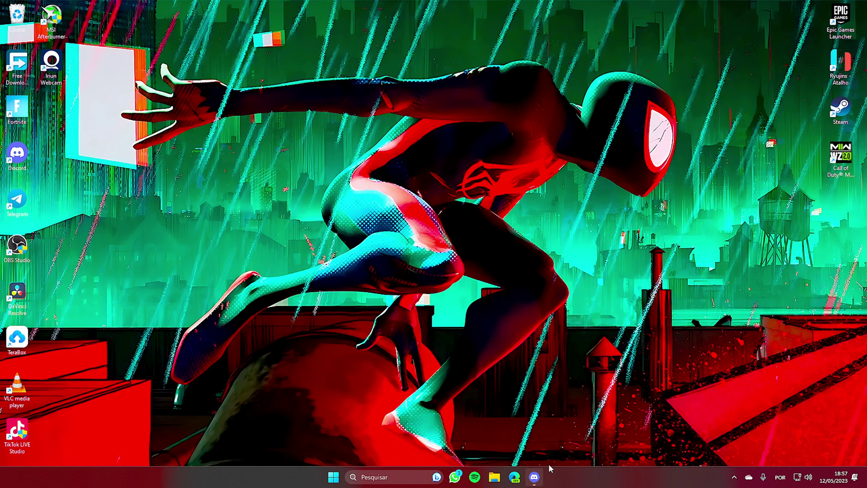
- Switch to Discord, follow the YUZU link in the downloads channel and open the Yuzu EA 3584 release page
{"action": "mouse_move", "coordinate": [540, 478]}
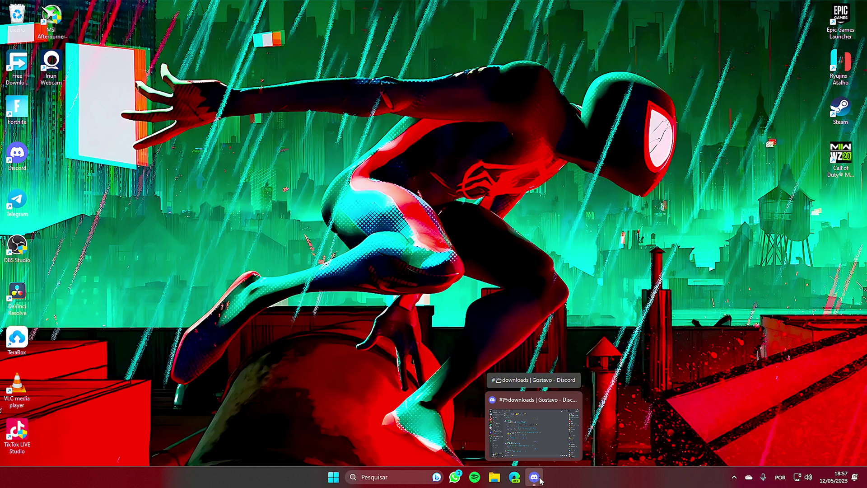
{"action": "left_click", "coordinate": [541, 481]}
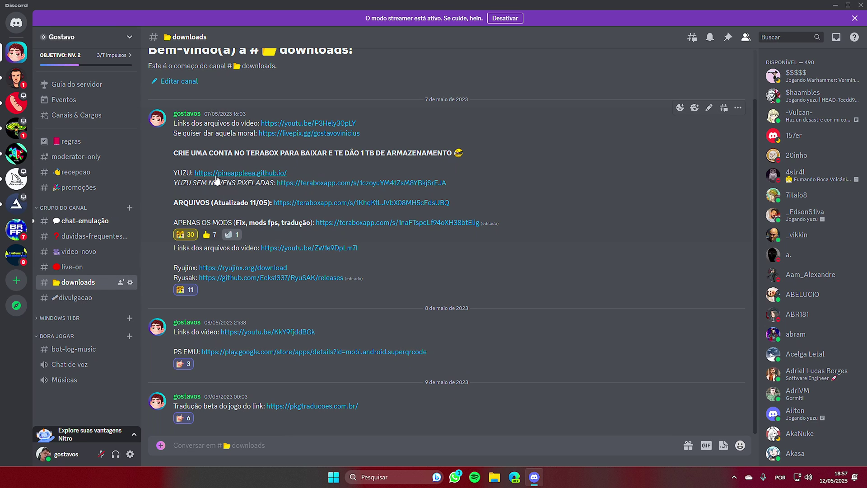
{"action": "left_click", "coordinate": [249, 175]}
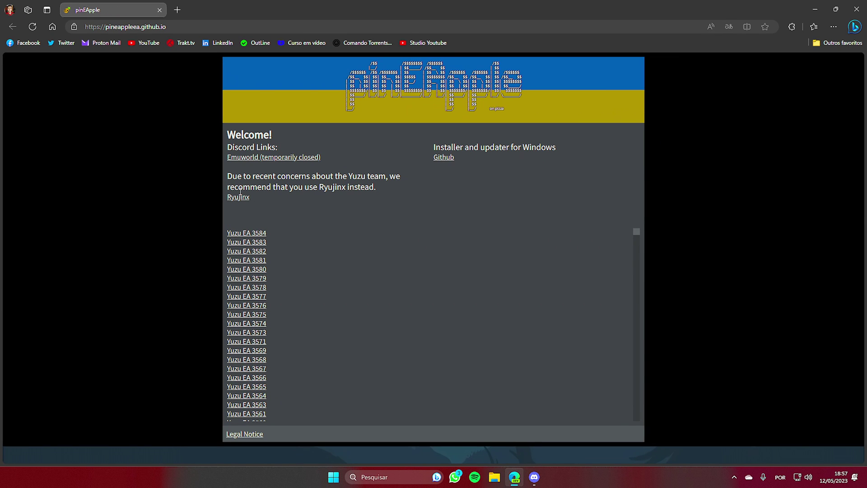
{"action": "left_click", "coordinate": [261, 234]}
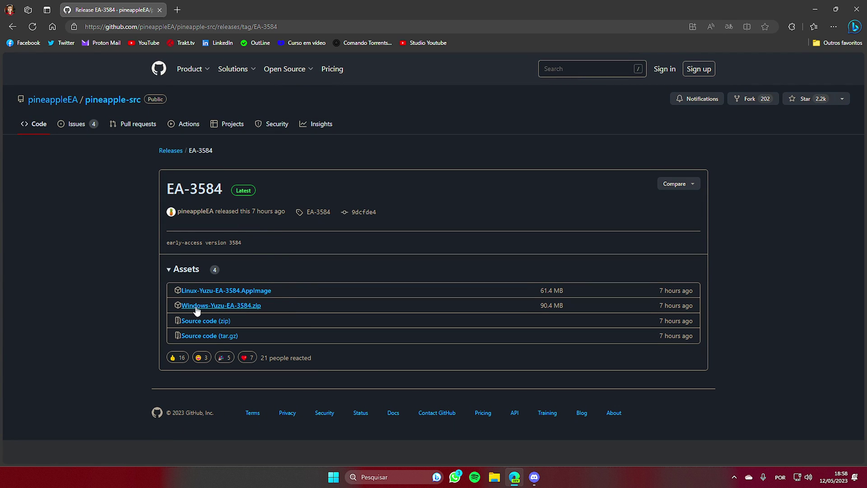
- Download Windows-Yuzu-EA-3584.zip to E:\Backup\Downloads with Free Download Manager, and minimize the download manager and browser
{"action": "left_click", "coordinate": [206, 311]}
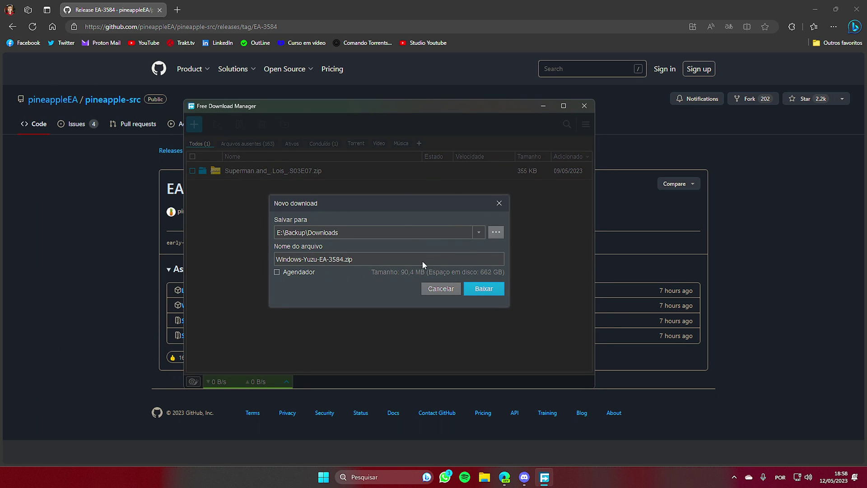
{"action": "left_click", "coordinate": [473, 291]}
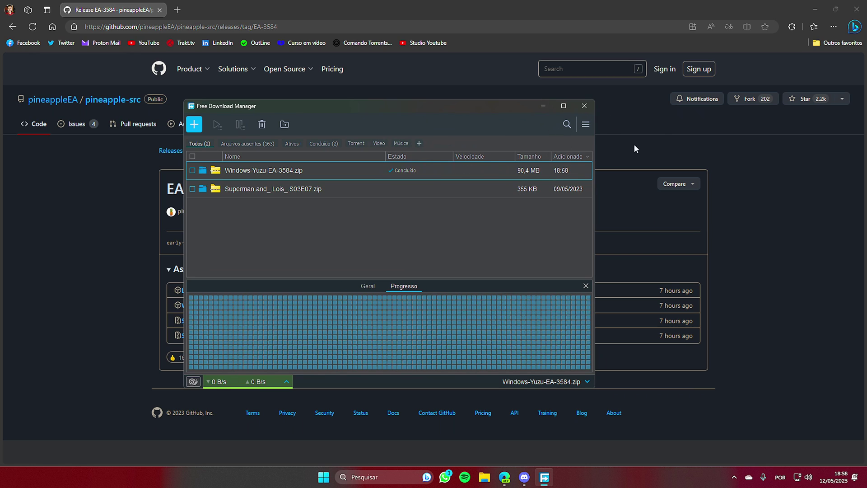
{"action": "left_click", "coordinate": [543, 107]}
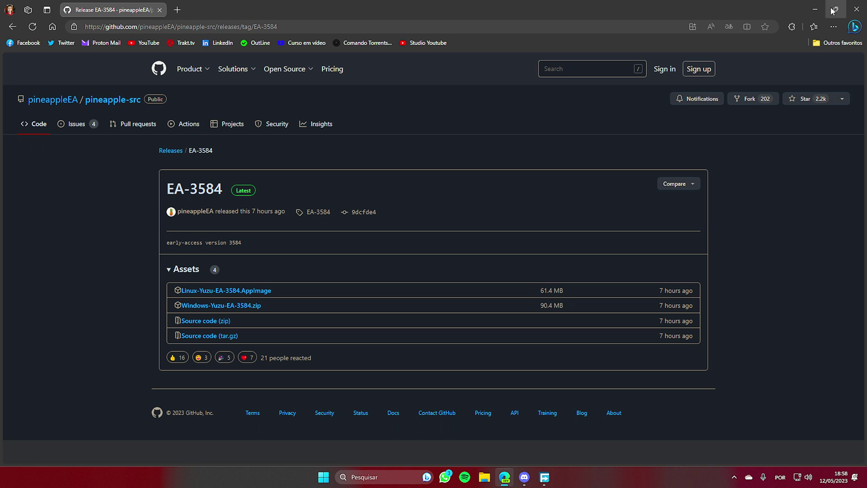
{"action": "left_click", "coordinate": [816, 9]}
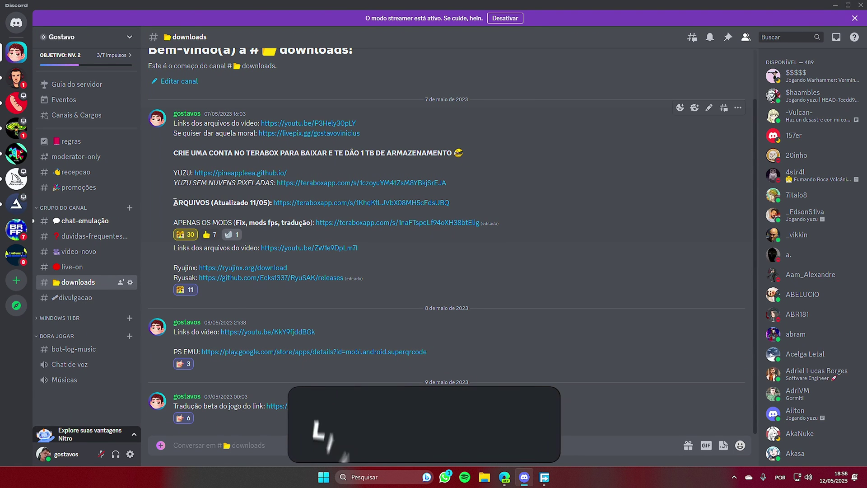
- Open the ARQUIVOS (Atualizado 11/05) link from the Discord post, select ARQUIVOS (11-05).zip on TeraBox, and close the browser and Discord
{"action": "left_click_drag", "start_coordinate": [173, 203], "coordinate": [271, 202]}
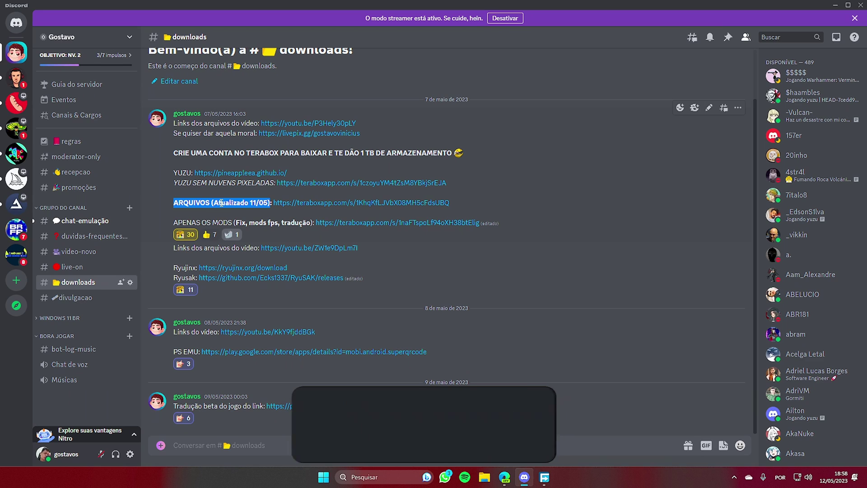
{"action": "left_click", "coordinate": [343, 203]}
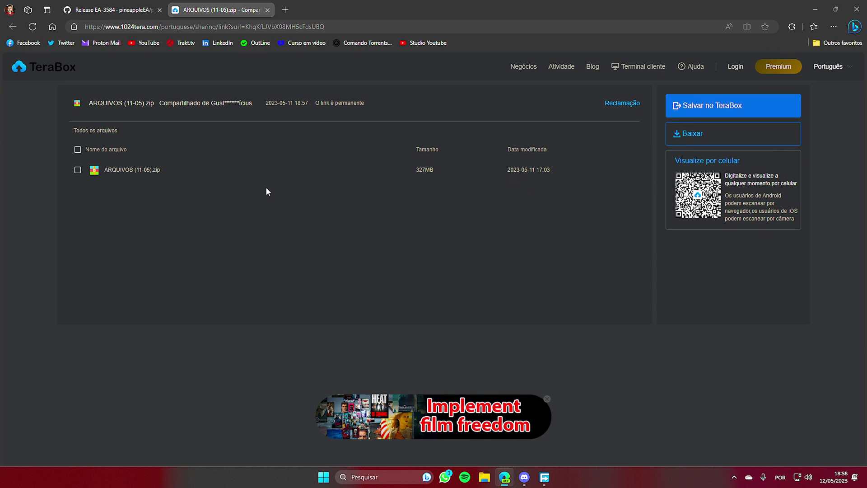
{"action": "left_click", "coordinate": [84, 169]}
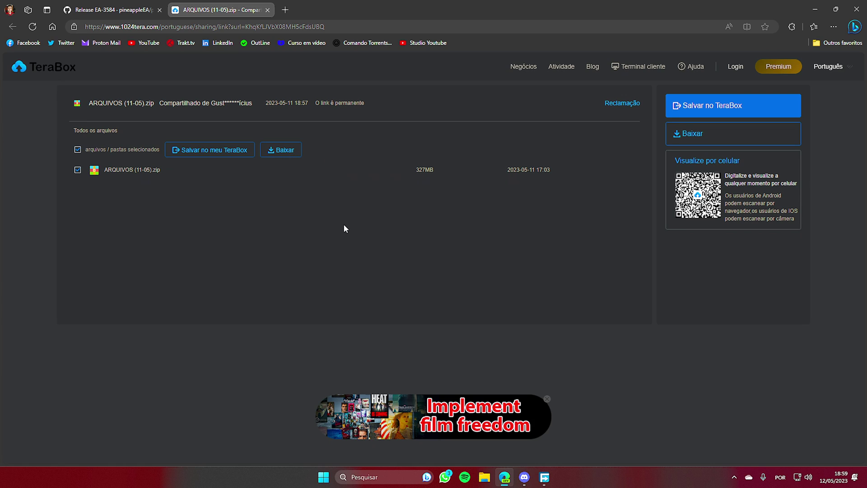
{"action": "left_click", "coordinate": [857, 9]}
{"action": "left_click", "coordinate": [861, 5]}
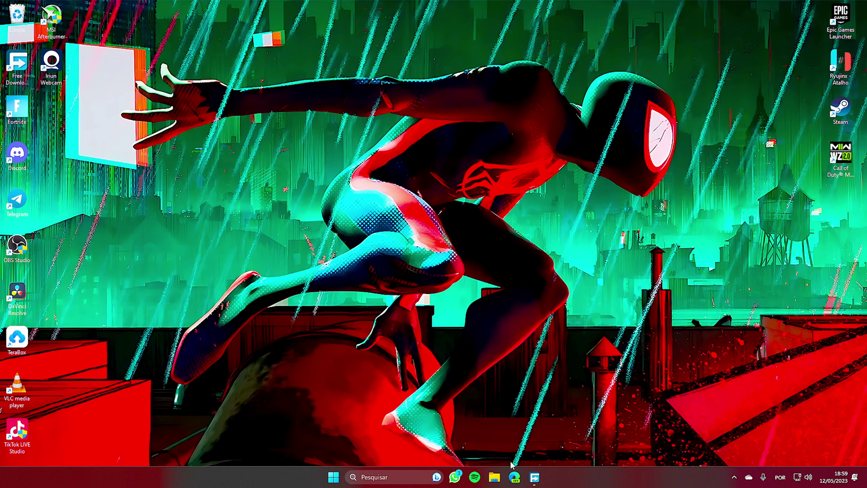
- In File Explorer's Downloads folder, extract the Windows-Yuzu-EA-3584 archive in place with 7-Zip
{"action": "left_click", "coordinate": [494, 477]}
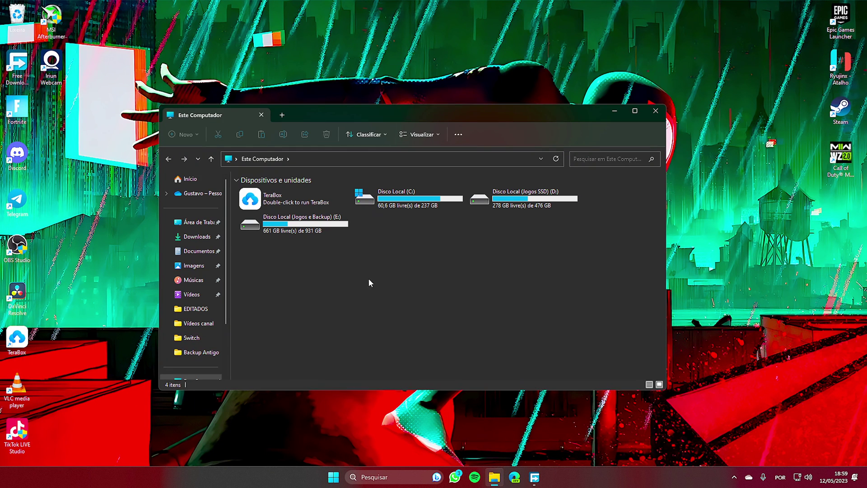
{"action": "left_click", "coordinate": [201, 238]}
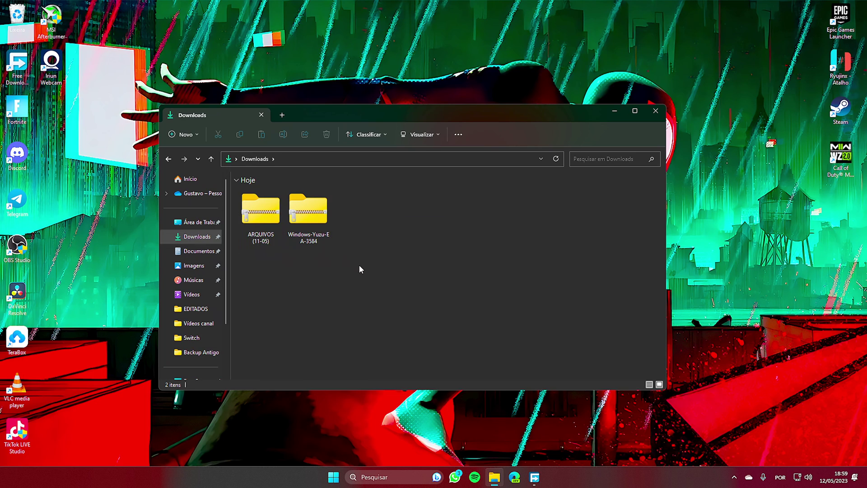
{"action": "left_click_drag", "start_coordinate": [359, 265], "coordinate": [255, 199]}
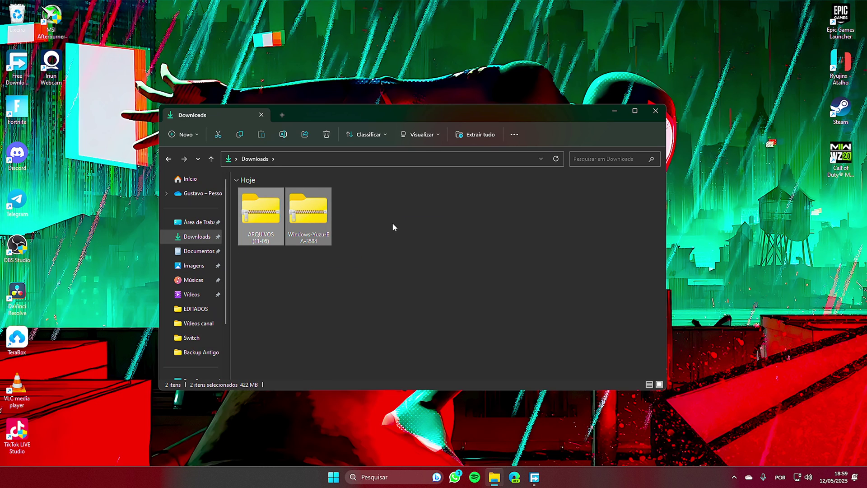
{"action": "left_click", "coordinate": [310, 222]}
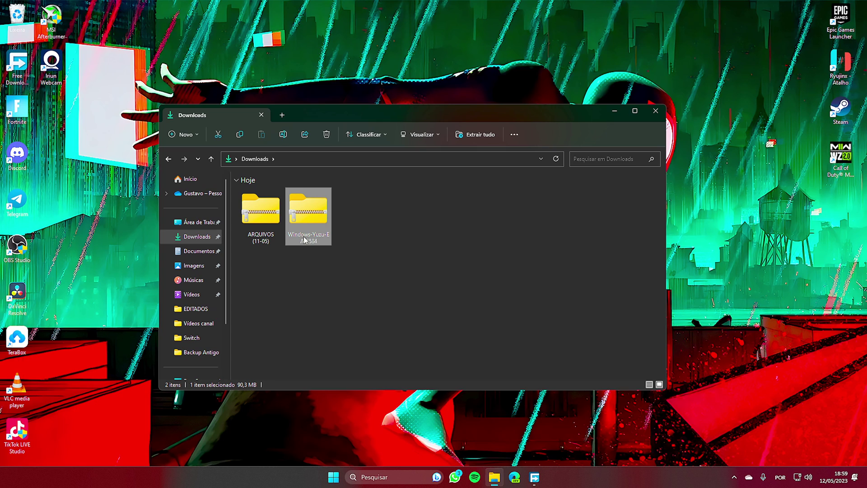
{"action": "right_click", "coordinate": [312, 213]}
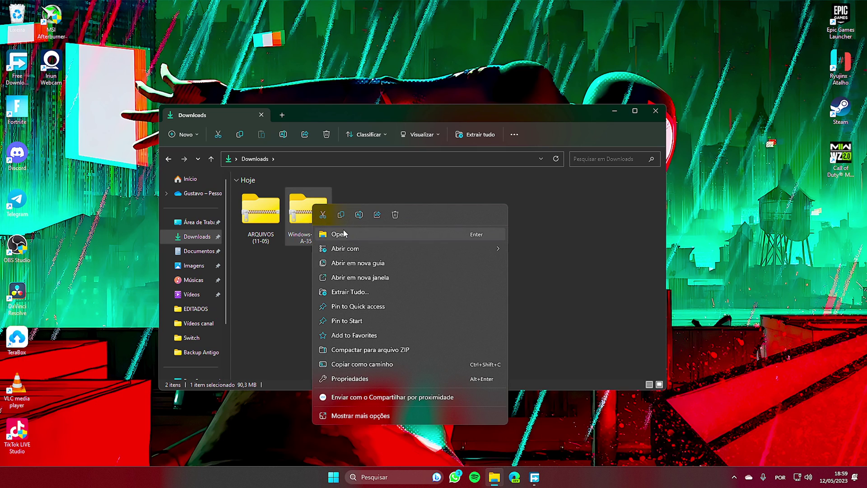
{"action": "left_click", "coordinate": [354, 415]}
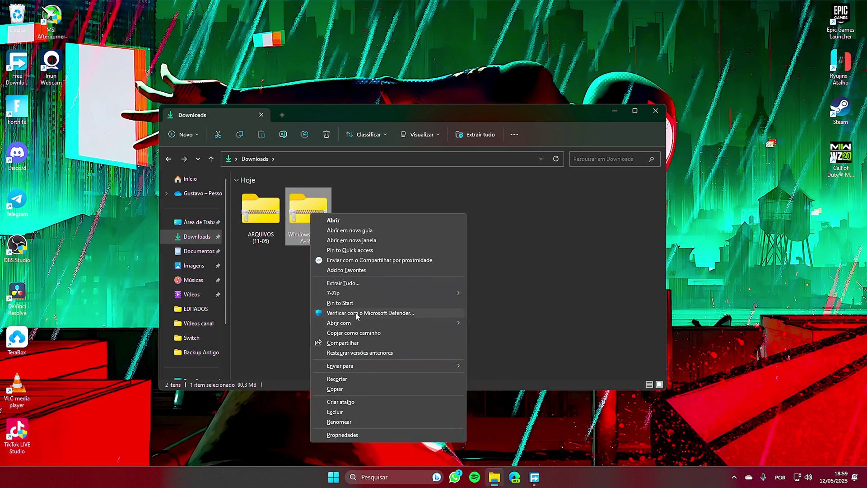
{"action": "mouse_move", "coordinate": [367, 293]}
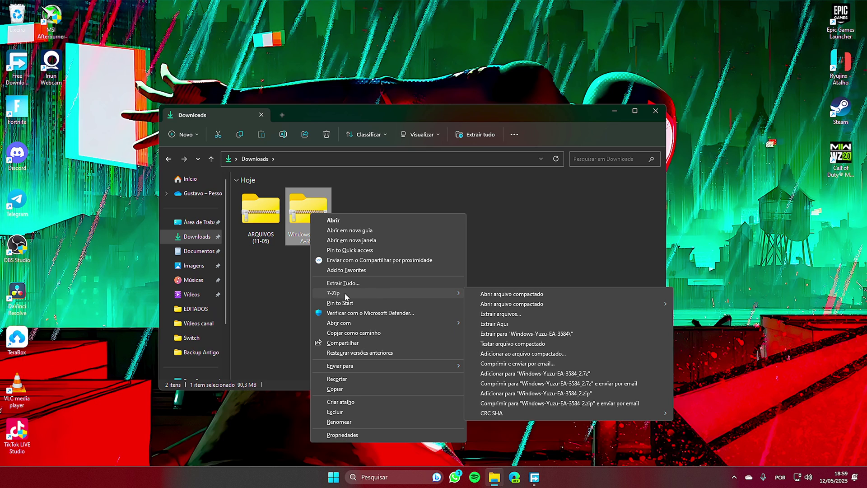
{"action": "left_click", "coordinate": [492, 324]}
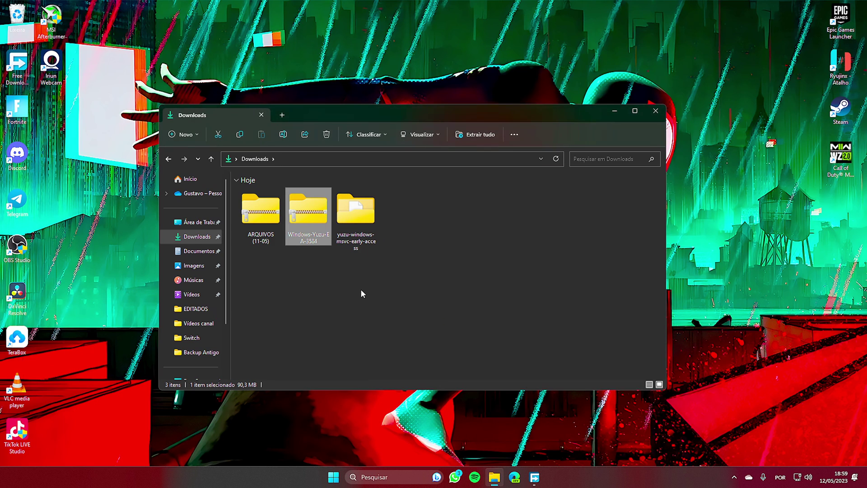
- Move the extracted yuzu-windows-msvc-early-access folder from Downloads to the root of Disco Local (C:)
{"action": "left_click_drag", "start_coordinate": [388, 281], "coordinate": [361, 209]}
{"action": "left_click_drag", "start_coordinate": [403, 291], "coordinate": [362, 222]}
{"action": "right_click", "coordinate": [361, 221]}
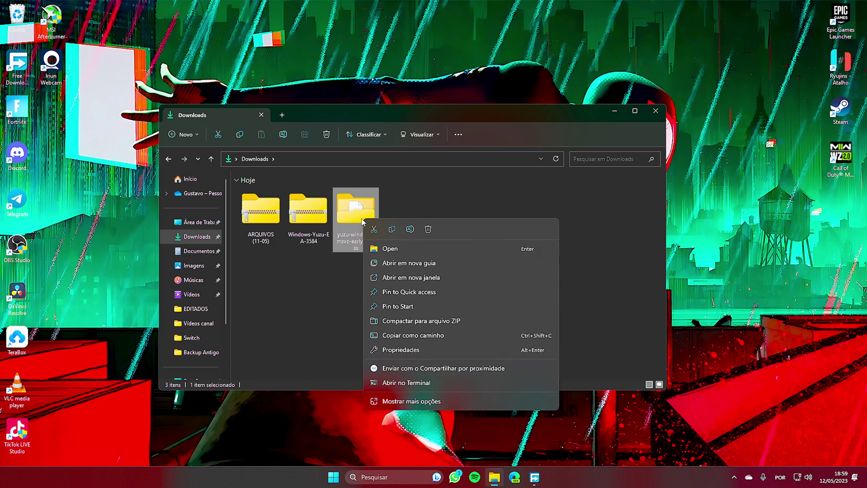
{"action": "left_click", "coordinate": [374, 229]}
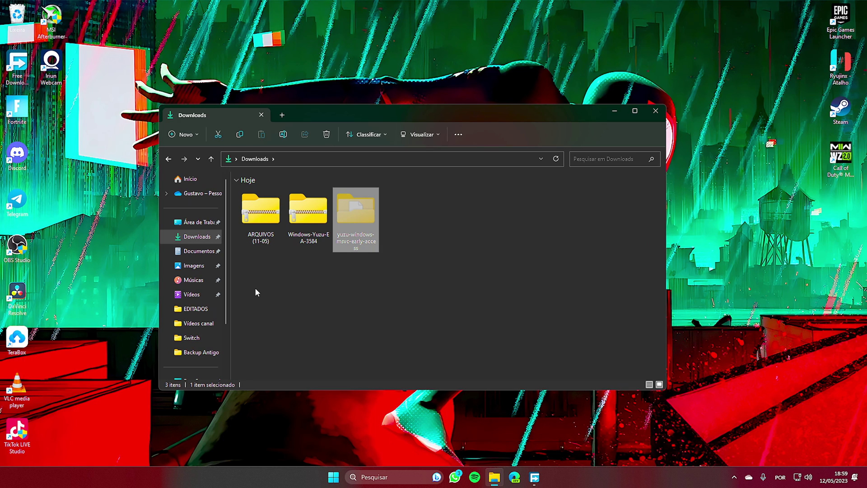
{"action": "scroll", "coordinate": [226, 316], "scroll_direction": "down", "scroll_amount": 2}
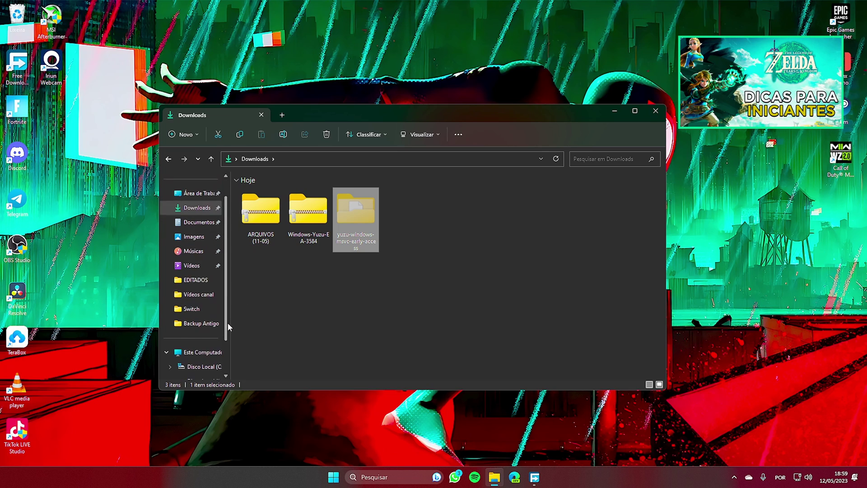
{"action": "scroll", "coordinate": [228, 330], "scroll_direction": "down", "scroll_amount": 1}
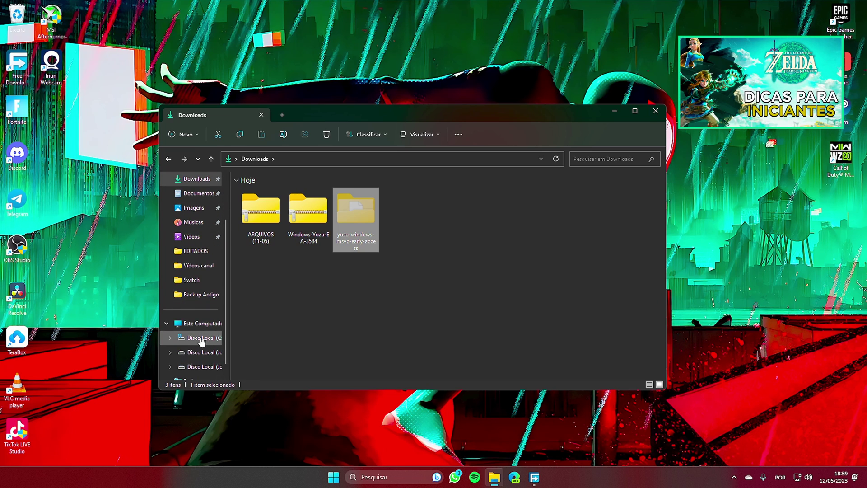
{"action": "left_click", "coordinate": [204, 323]}
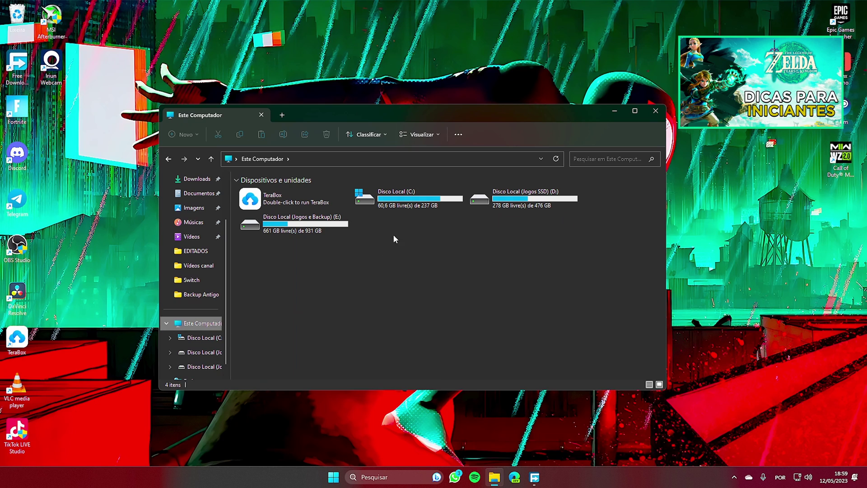
{"action": "double_click", "coordinate": [422, 200]}
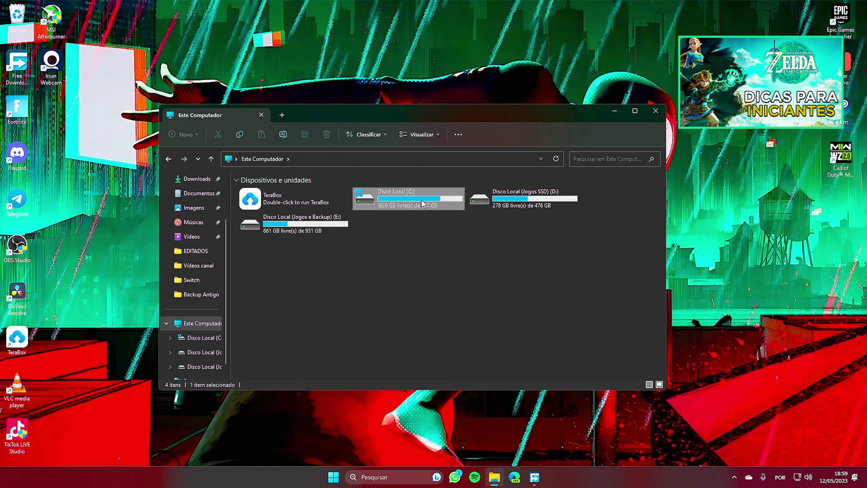
{"action": "right_click", "coordinate": [577, 237]}
{"action": "left_click", "coordinate": [587, 252]}
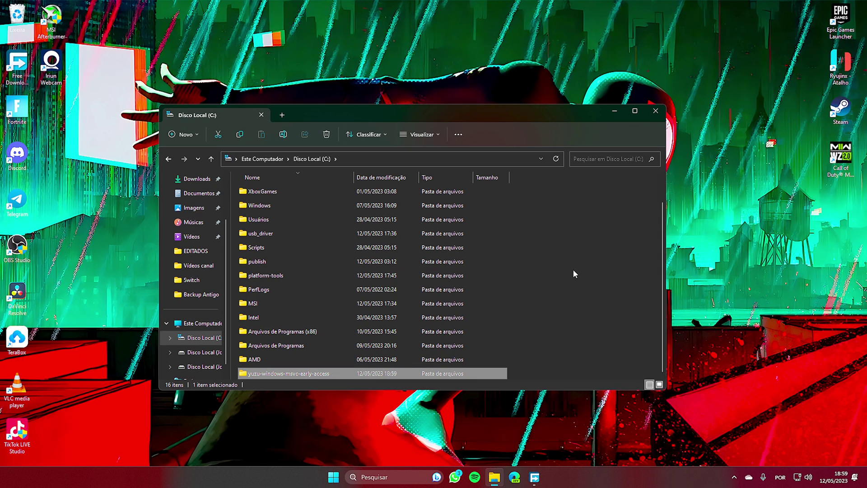
- Create a desktop shortcut for the yuzu application inside the yuzu-windows-msvc-early-access folder on C:
{"action": "mouse_move", "coordinate": [277, 374]}
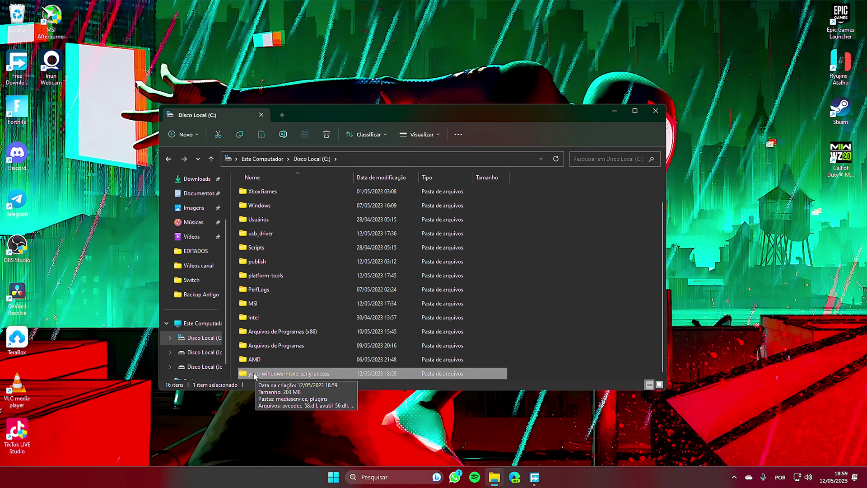
{"action": "double_click", "coordinate": [312, 374]}
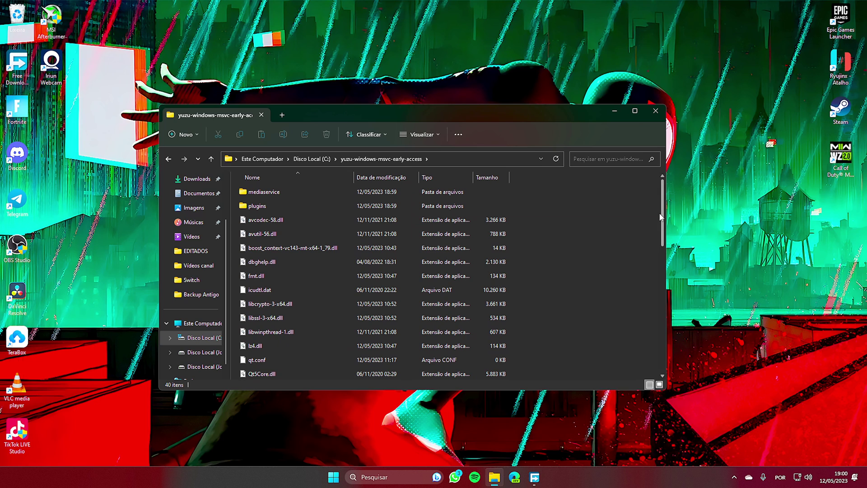
{"action": "left_click_drag", "start_coordinate": [660, 217], "coordinate": [637, 336]}
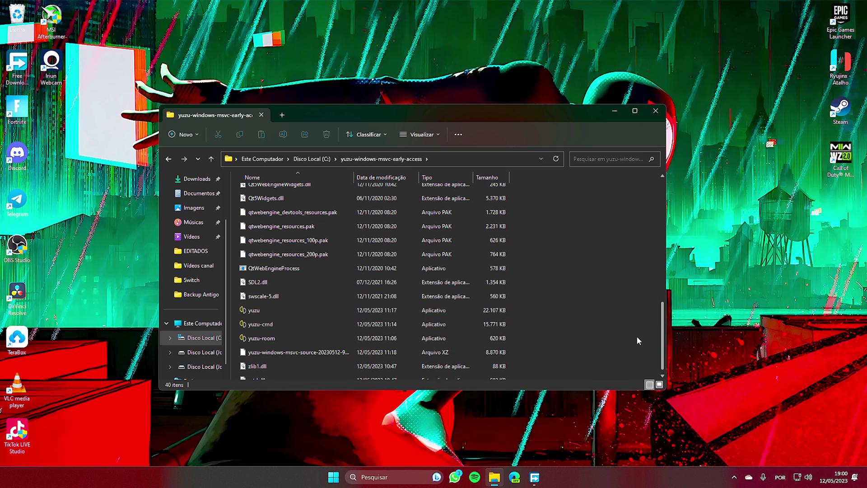
{"action": "left_click", "coordinate": [331, 312]}
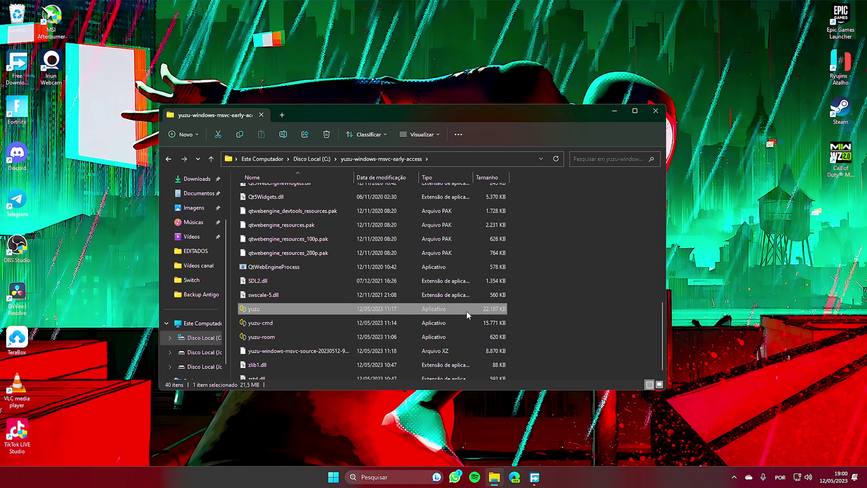
{"action": "right_click", "coordinate": [286, 311]}
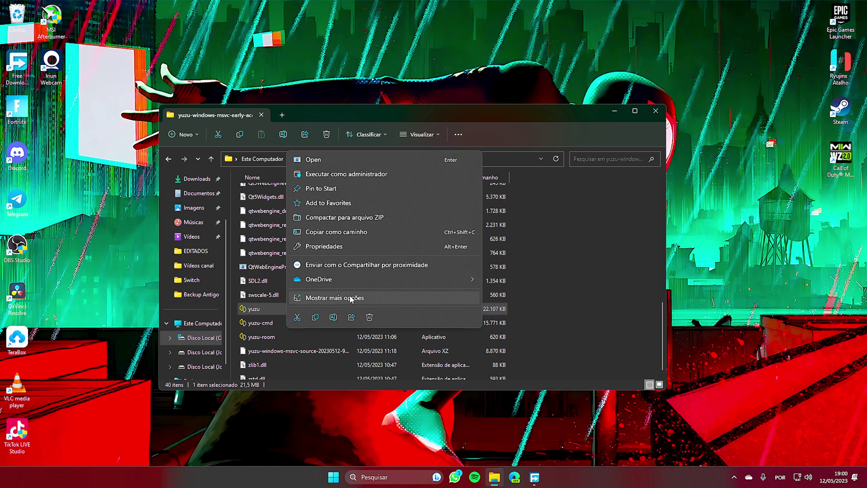
{"action": "left_click", "coordinate": [335, 298]}
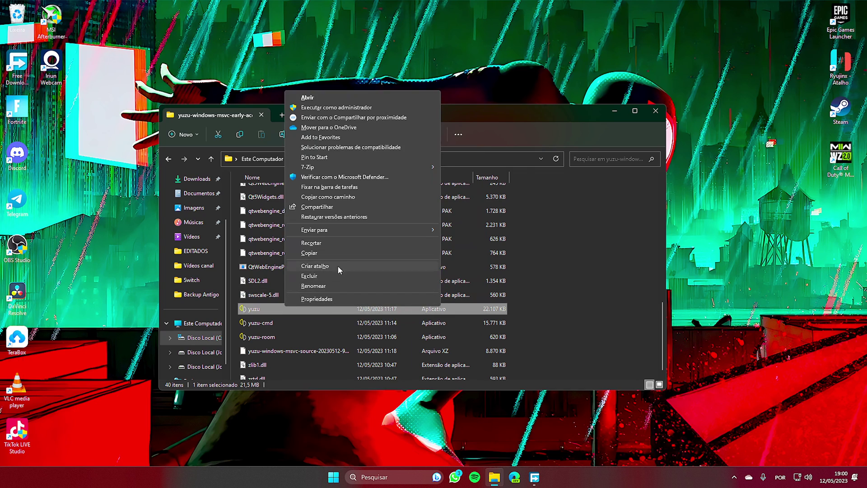
{"action": "mouse_move", "coordinate": [332, 229]}
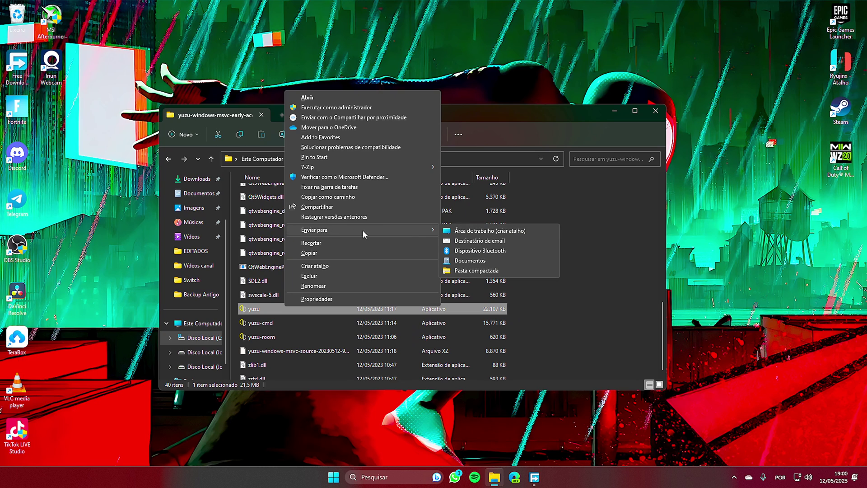
{"action": "left_click", "coordinate": [490, 232]}
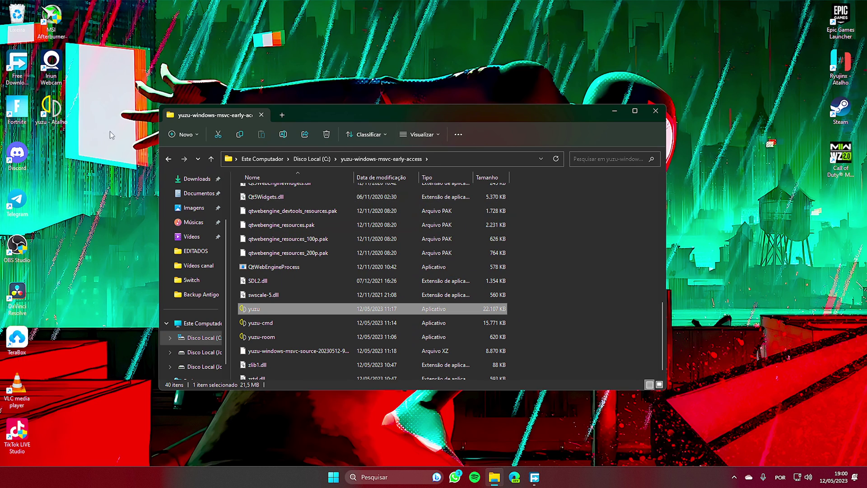
- Place the yuzu shortcut below the Call of Duty icon on the desktop and delete the Windows-Yuzu-EA-3584 archive from Downloads
{"action": "left_click_drag", "start_coordinate": [54, 117], "coordinate": [846, 204]}
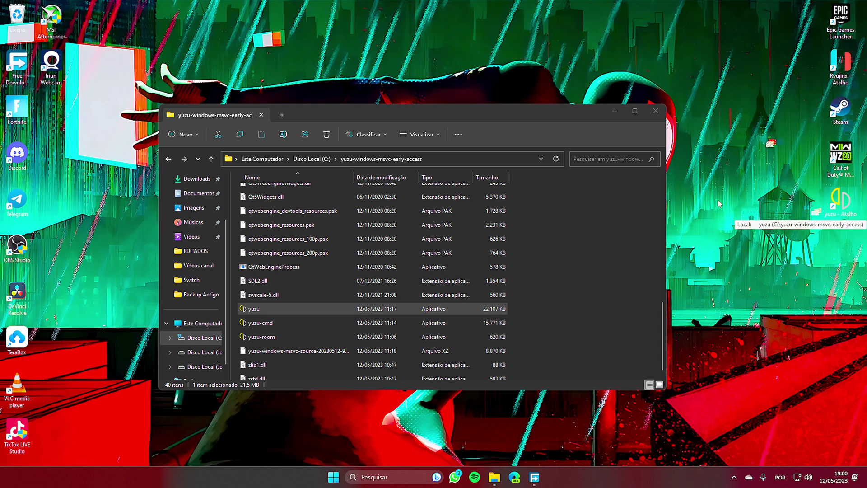
{"action": "left_click", "coordinate": [197, 179]}
{"action": "left_click_drag", "start_coordinate": [369, 282], "coordinate": [314, 218]}
{"action": "right_click", "coordinate": [315, 216]}
{"action": "left_click", "coordinate": [400, 215]}
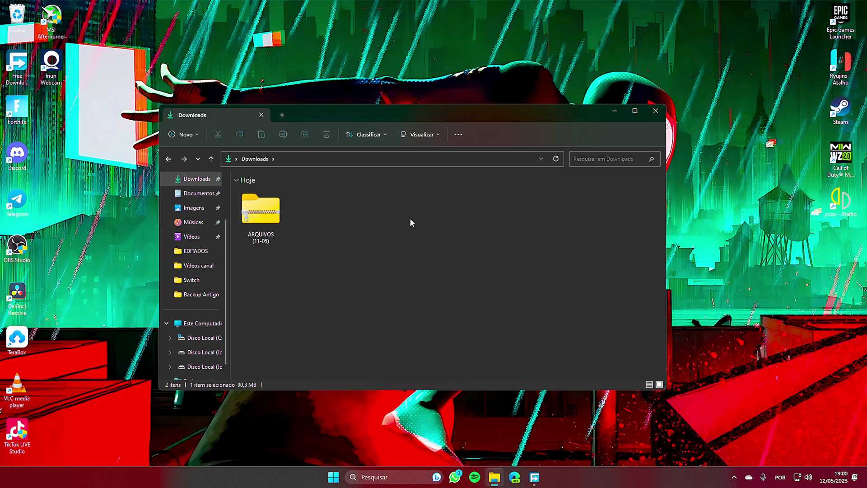
- Extract the ARQUIVOS (11-05) archive in place in the Downloads folder with 7-Zip
{"action": "left_click", "coordinate": [269, 225]}
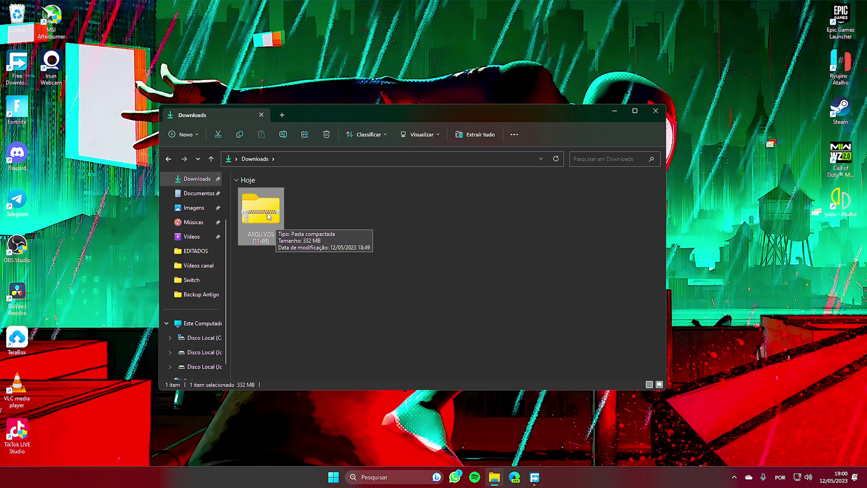
{"action": "right_click", "coordinate": [269, 214]}
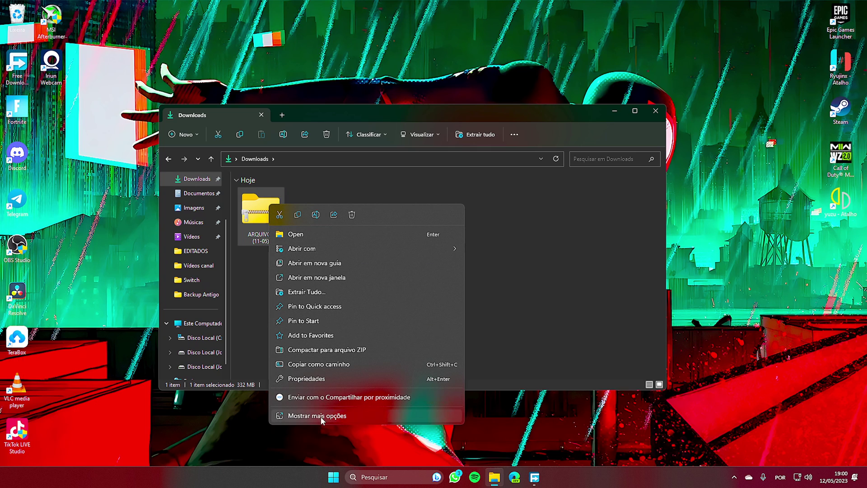
{"action": "left_click", "coordinate": [396, 415]}
{"action": "mouse_move", "coordinate": [339, 294]}
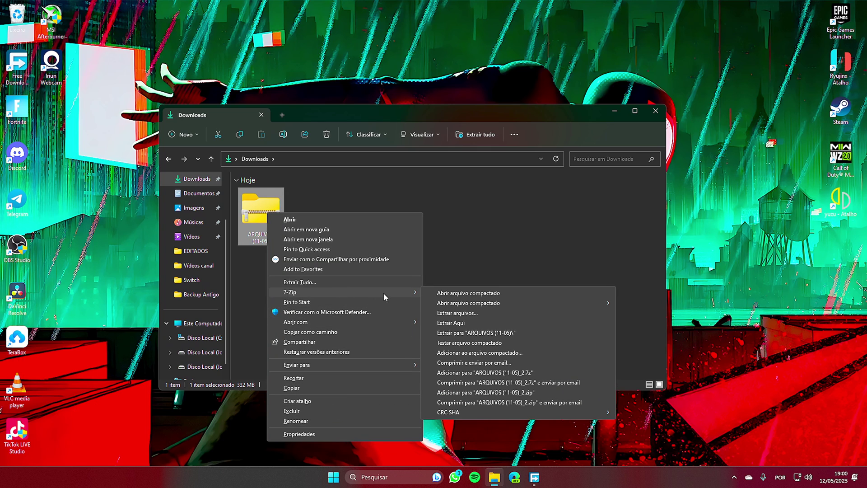
{"action": "left_click", "coordinate": [452, 323]}
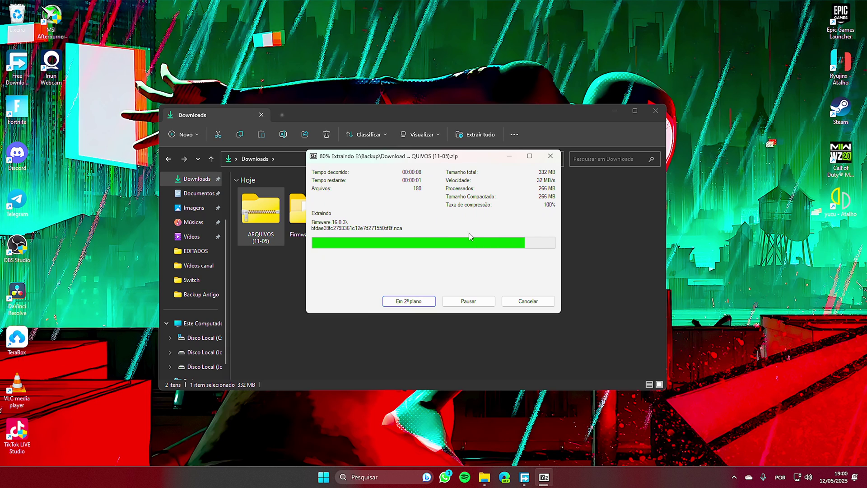
{"action": "left_click_drag", "start_coordinate": [438, 161], "coordinate": [418, 161]}
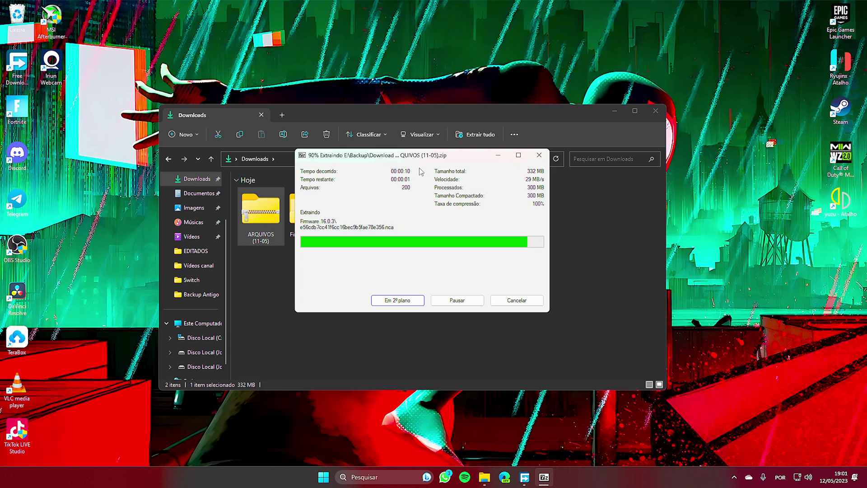
- Delete the ARQUIVOS (11-05) archive from Downloads, keeping the extracted folders
{"action": "left_click_drag", "start_coordinate": [259, 271], "coordinate": [259, 223]}
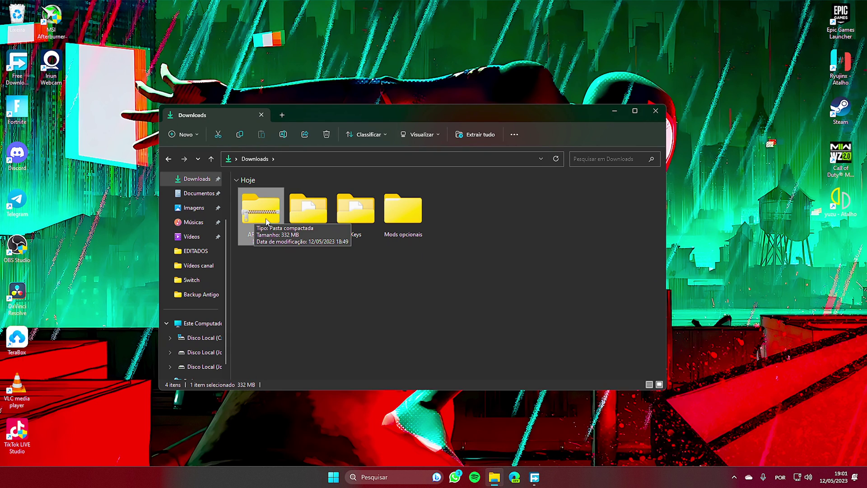
{"action": "right_click", "coordinate": [259, 225]}
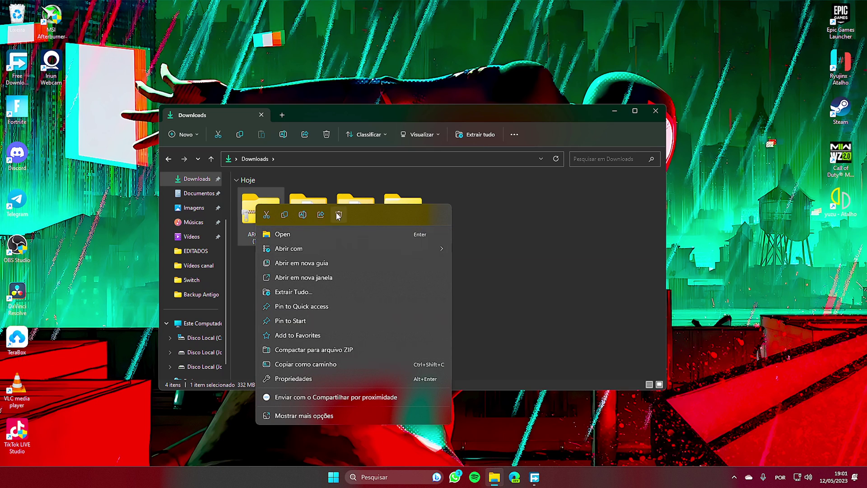
{"action": "key", "text": "Delete"}
{"action": "left_click_drag", "start_coordinate": [391, 256], "coordinate": [448, 224]}
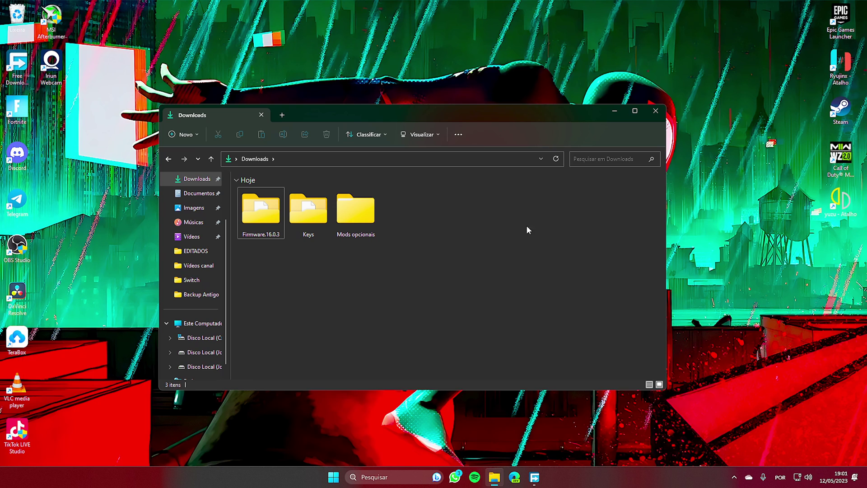
- Launch yuzu from its desktop shortcut, dismiss the missing encryption keys warning and decline sharing telemetry data
{"action": "left_click", "coordinate": [851, 208]}
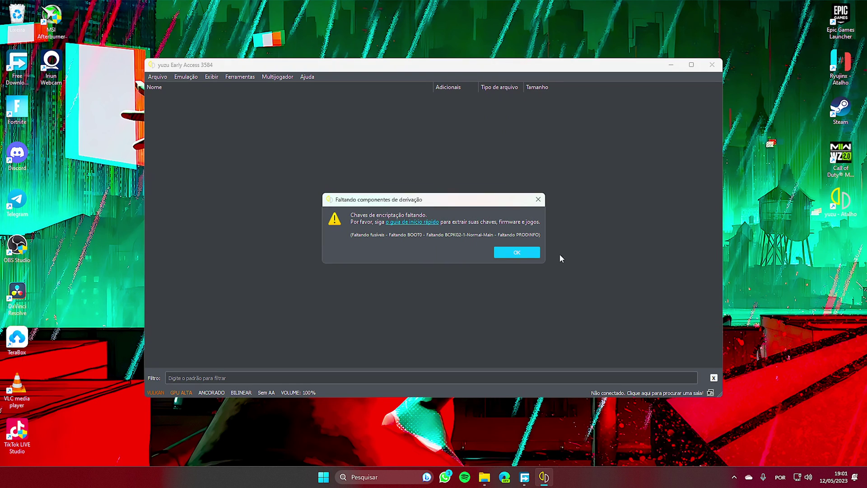
{"action": "left_click", "coordinate": [517, 255]}
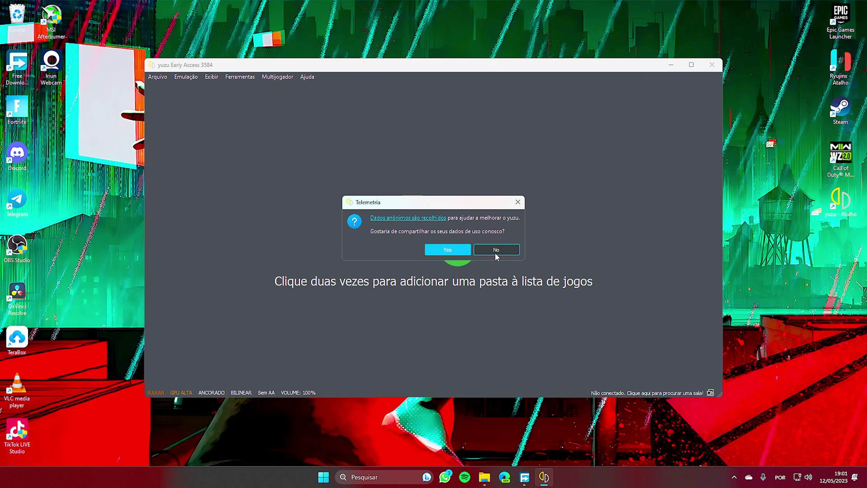
{"action": "left_click", "coordinate": [499, 252]}
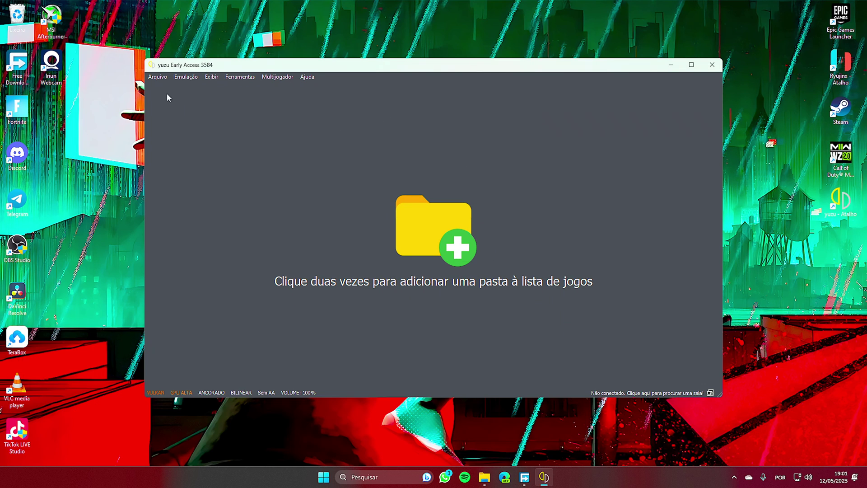
- Open the yuzu data folder from the emulator and go to nand > system > Contents > registered
{"action": "left_click", "coordinate": [159, 78]}
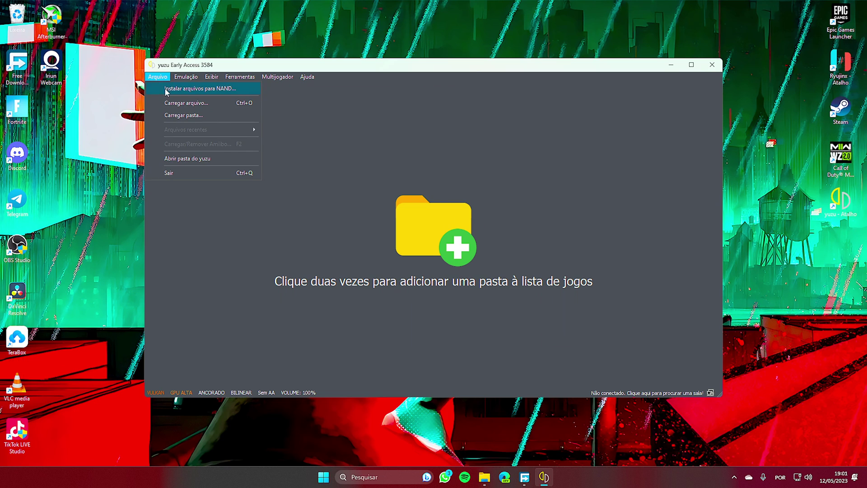
{"action": "left_click", "coordinate": [215, 159]}
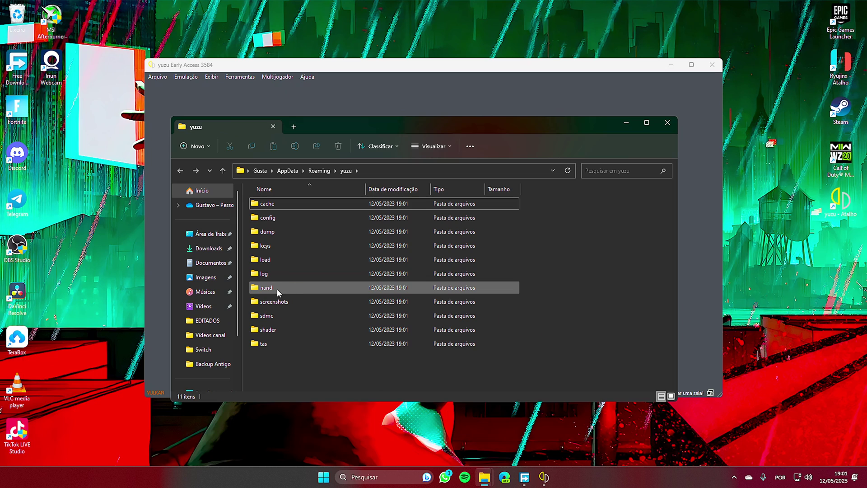
{"action": "double_click", "coordinate": [285, 289]}
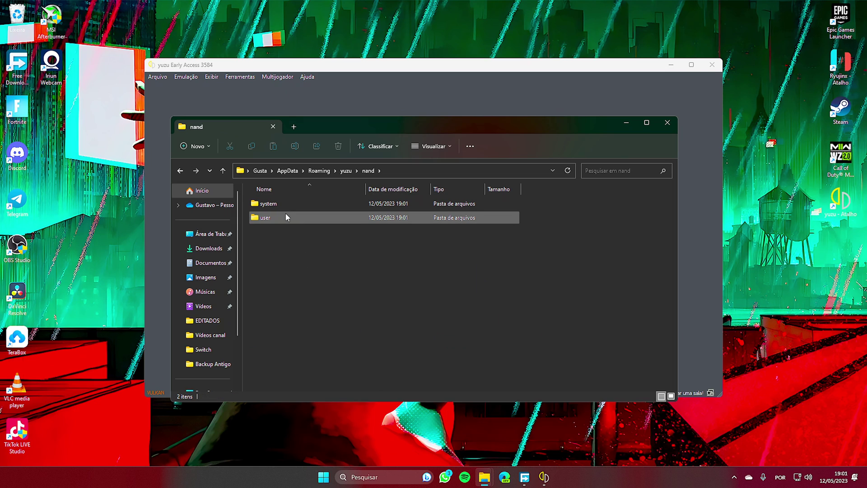
{"action": "double_click", "coordinate": [292, 204]}
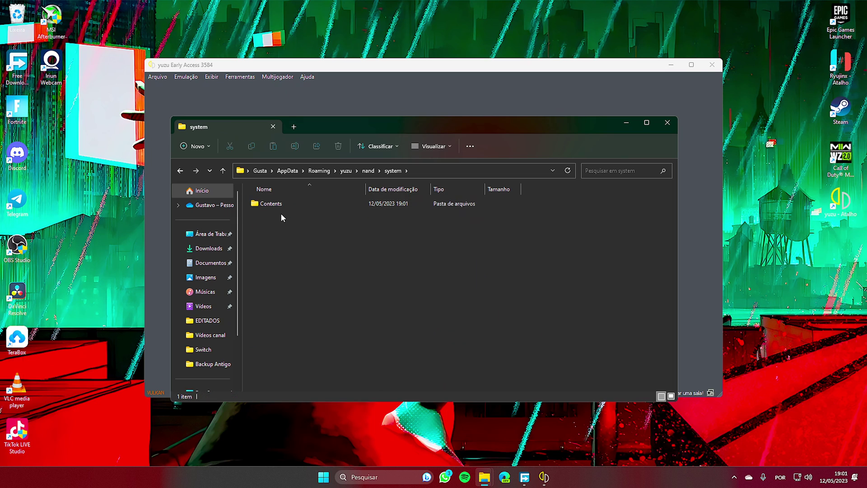
{"action": "double_click", "coordinate": [283, 205]}
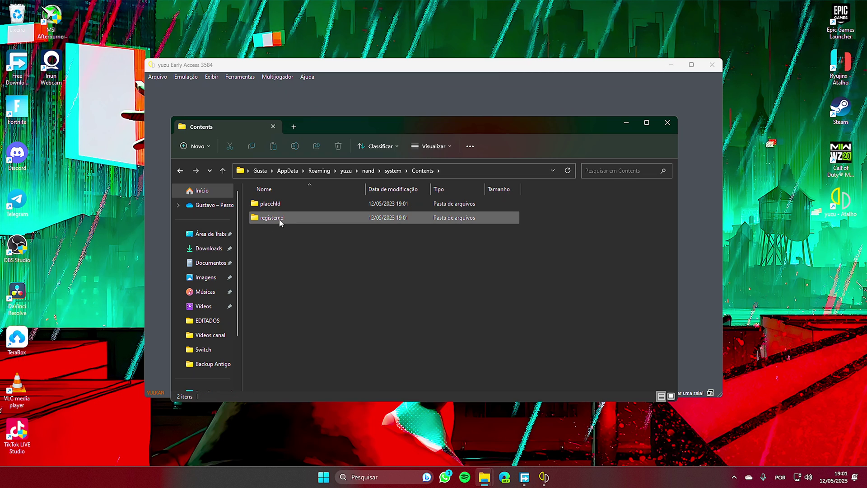
{"action": "double_click", "coordinate": [281, 218]}
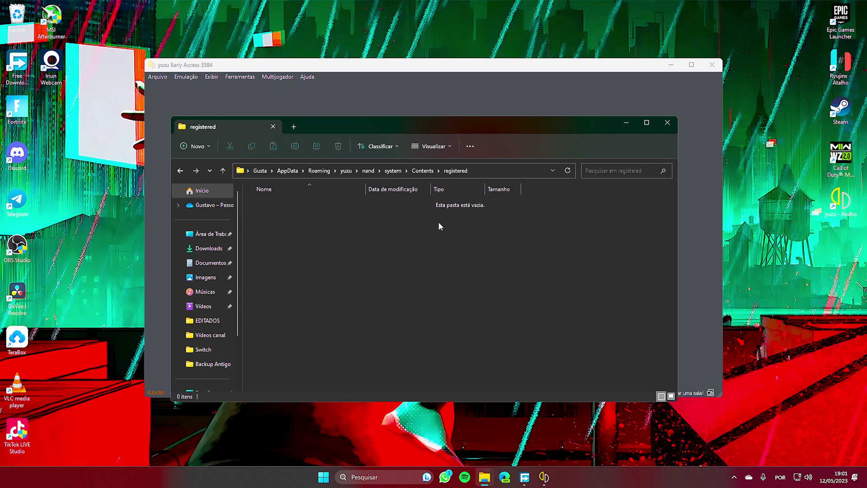
- Minimize the yuzu window and arrange the registered and Downloads folder windows side by side
{"action": "left_click_drag", "start_coordinate": [389, 126], "coordinate": [537, 115]}
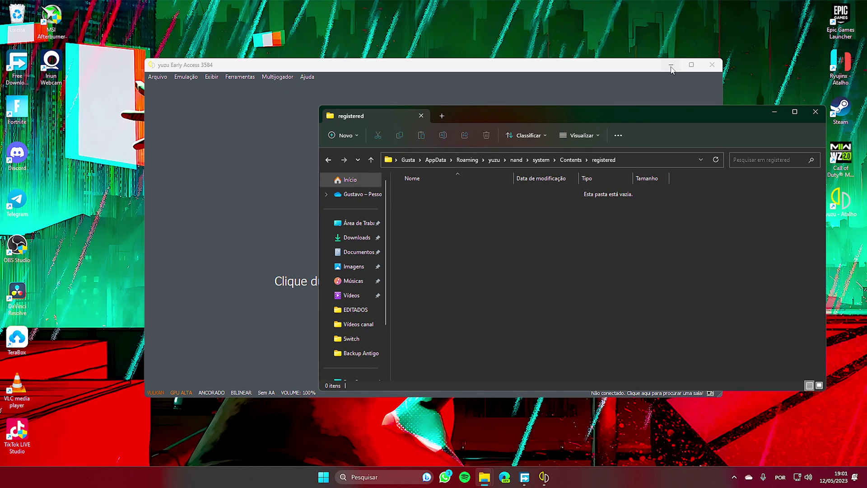
{"action": "left_click", "coordinate": [672, 67]}
{"action": "left_click", "coordinate": [291, 176]}
{"action": "left_click_drag", "start_coordinate": [414, 118], "coordinate": [291, 106]}
{"action": "left_click_drag", "start_coordinate": [281, 275], "coordinate": [222, 273]}
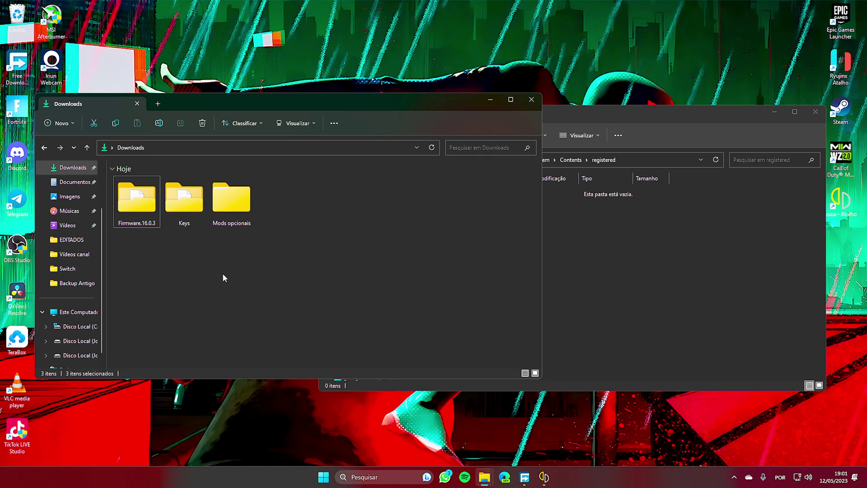
- Move all files from the Firmware.16.0.3 folder in Downloads into yuzu's registered folder
{"action": "left_click", "coordinate": [131, 204]}
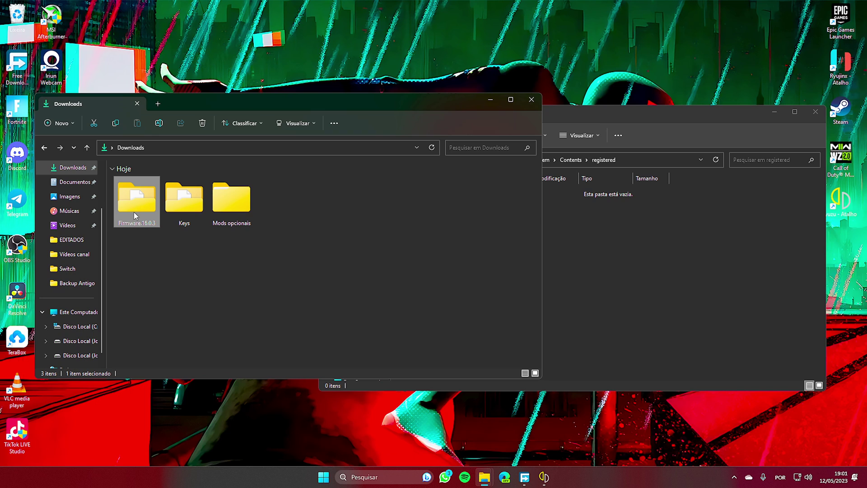
{"action": "double_click", "coordinate": [132, 208]}
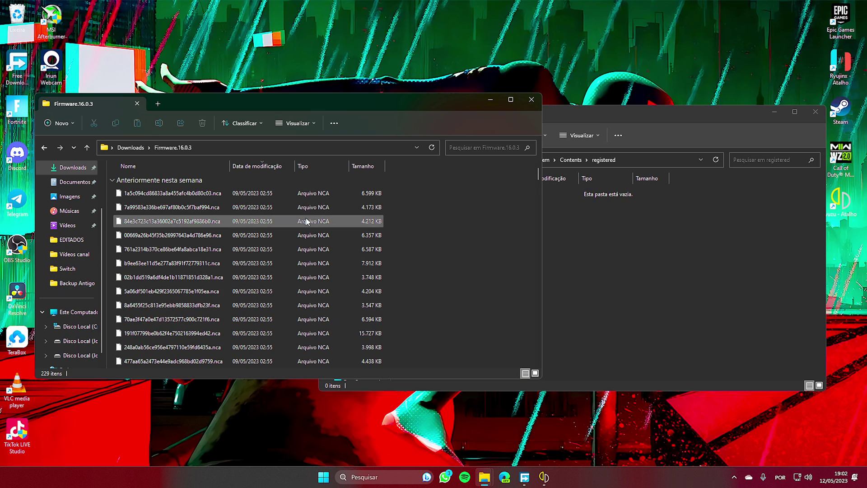
{"action": "scroll", "coordinate": [427, 245], "scroll_direction": "down", "scroll_amount": 2}
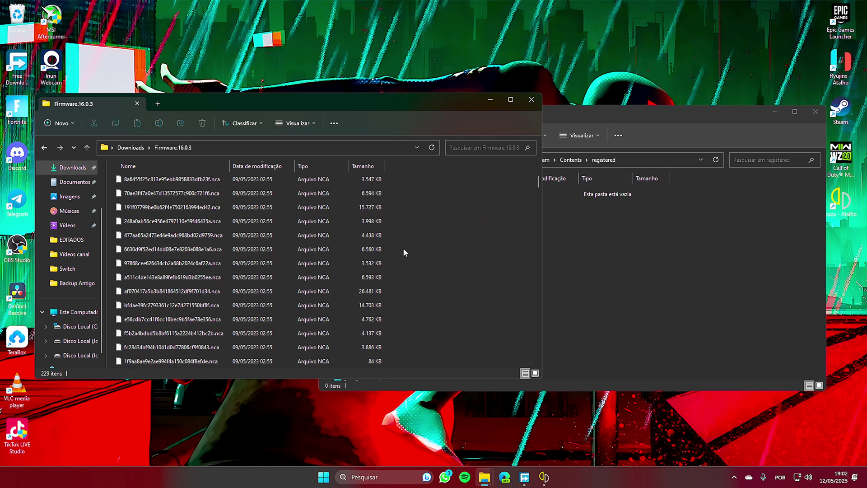
{"action": "scroll", "coordinate": [403, 248], "scroll_direction": "up", "scroll_amount": 2}
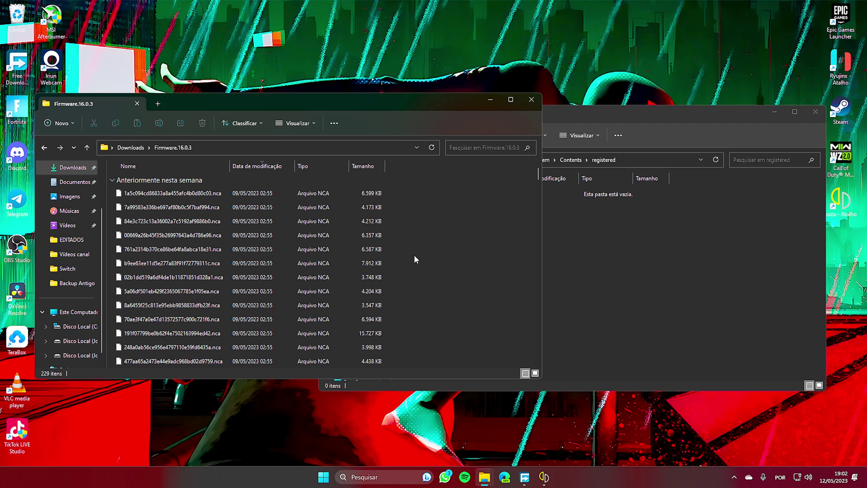
{"action": "key", "text": "ctrl+a"}
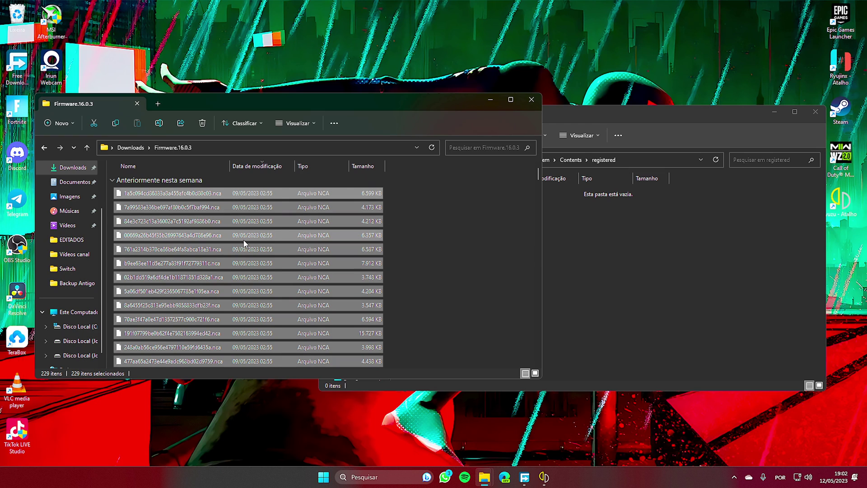
{"action": "right_click", "coordinate": [262, 239]}
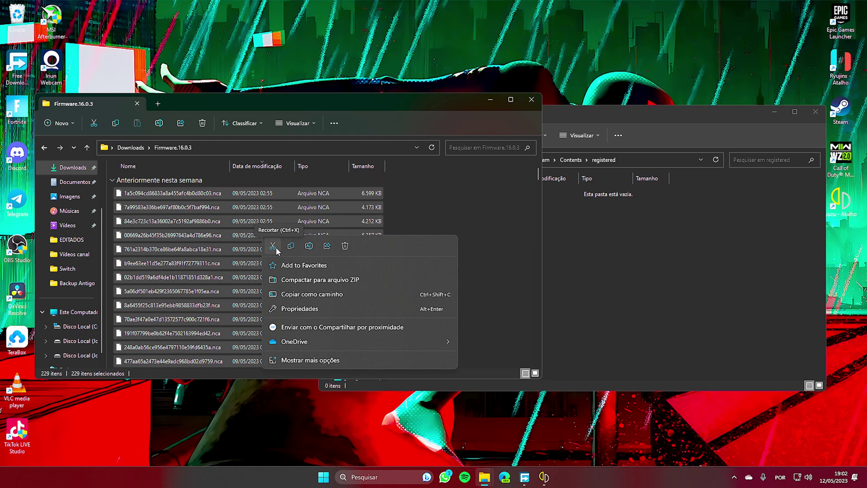
{"action": "left_click", "coordinate": [273, 247]}
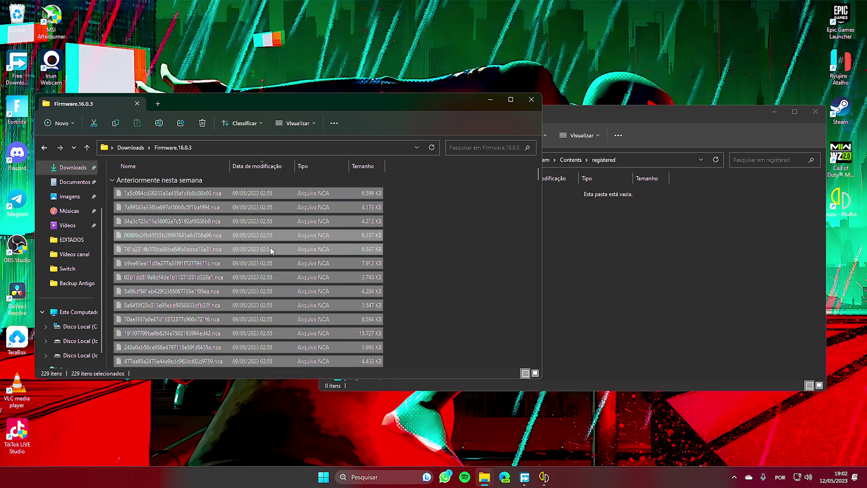
{"action": "left_click", "coordinate": [600, 257]}
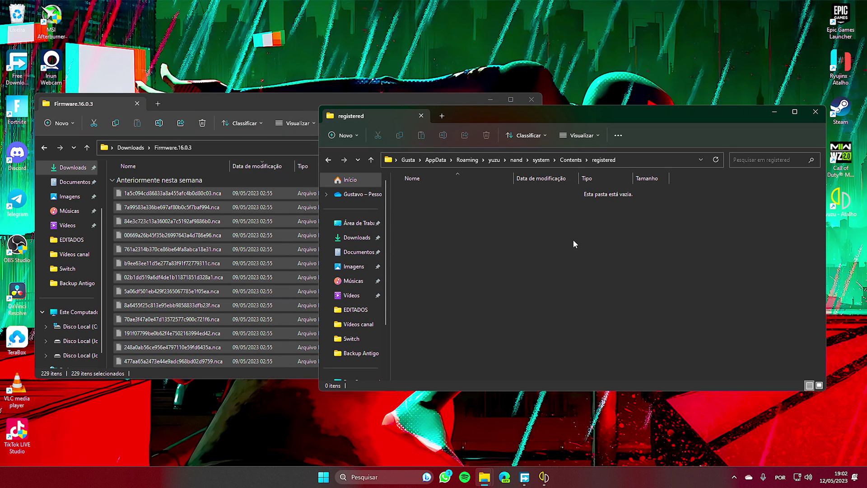
{"action": "right_click", "coordinate": [573, 240]}
{"action": "left_click", "coordinate": [585, 255]}
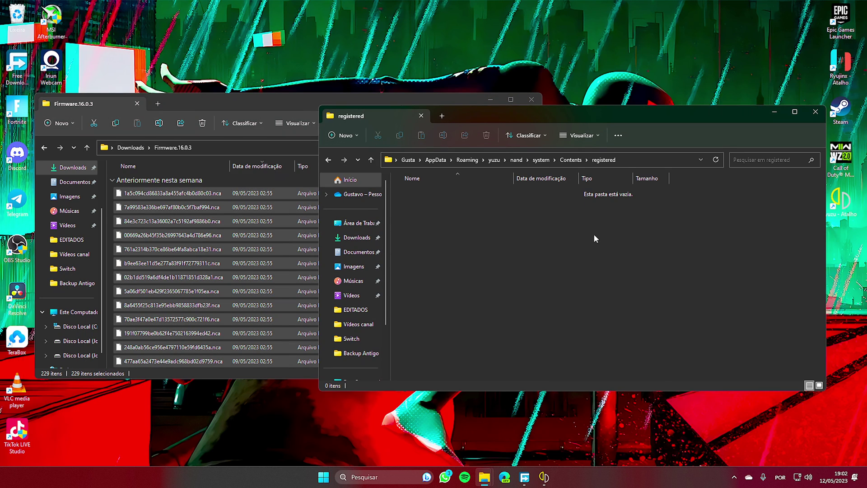
{"action": "left_click", "coordinate": [791, 281]}
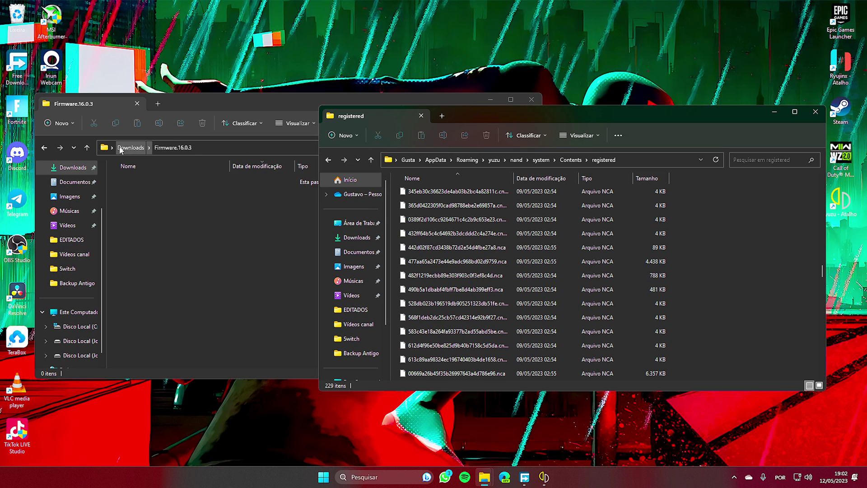
- Go back to the yuzu data folder and open its keys folder
{"action": "left_click", "coordinate": [494, 160]}
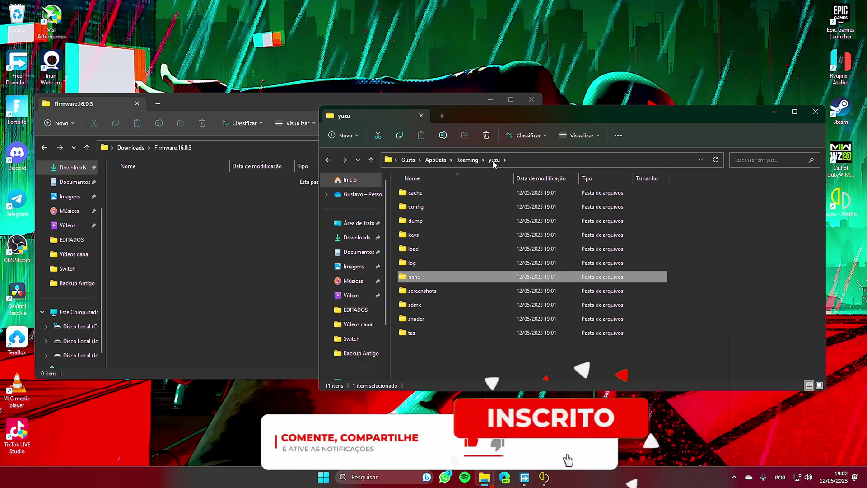
{"action": "left_click", "coordinate": [409, 235]}
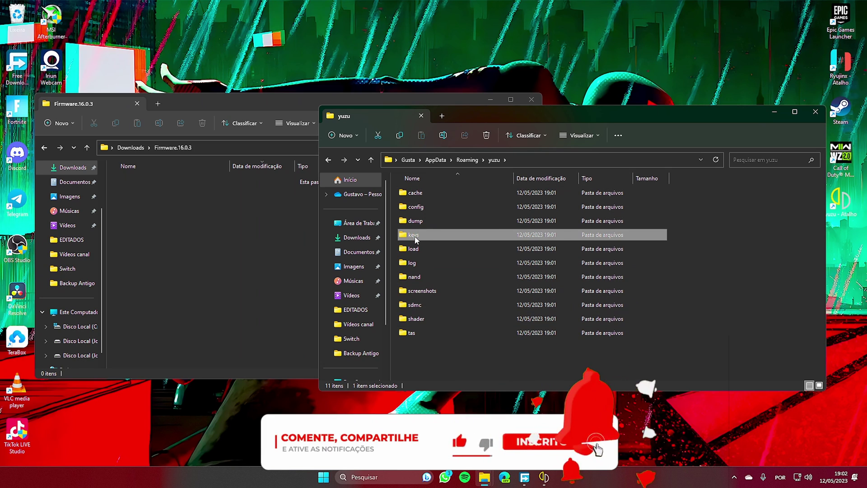
{"action": "double_click", "coordinate": [441, 236]}
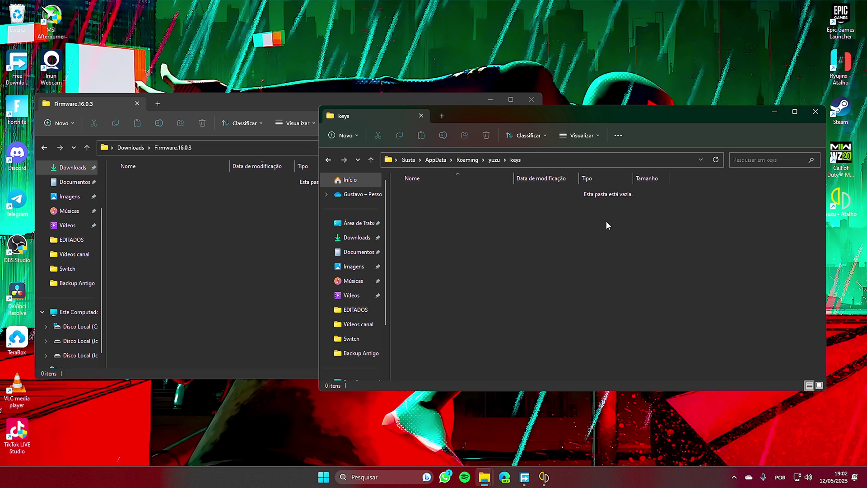
- Move prod.keys and title.keys from the Keys folder in Downloads into yuzu's keys folder
{"action": "left_click", "coordinate": [158, 236]}
{"action": "left_click", "coordinate": [70, 170]}
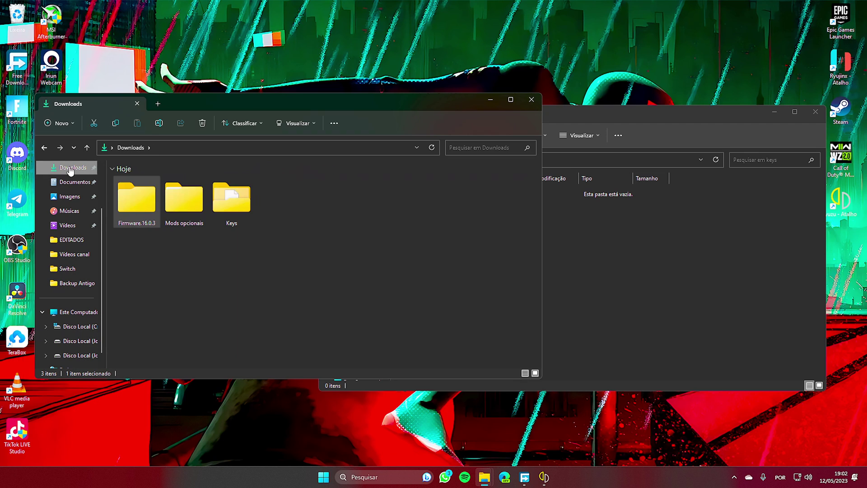
{"action": "left_click", "coordinate": [243, 223]}
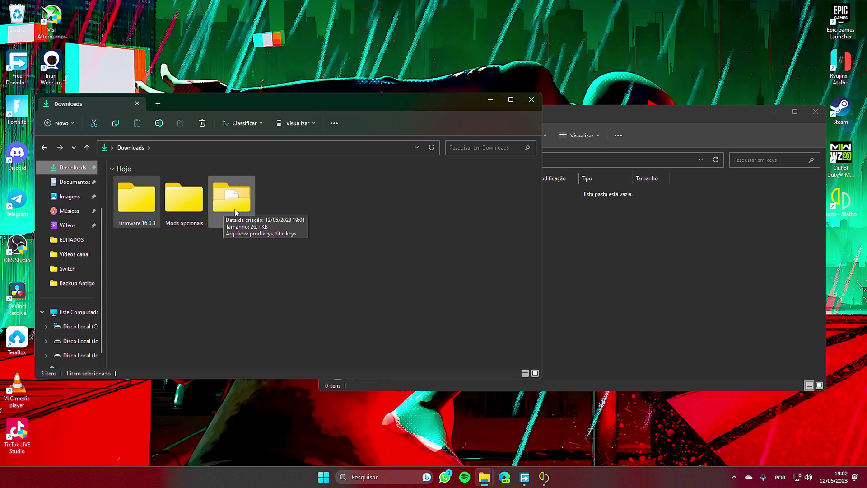
{"action": "double_click", "coordinate": [239, 215]}
{"action": "left_click_drag", "start_coordinate": [185, 265], "coordinate": [142, 183]}
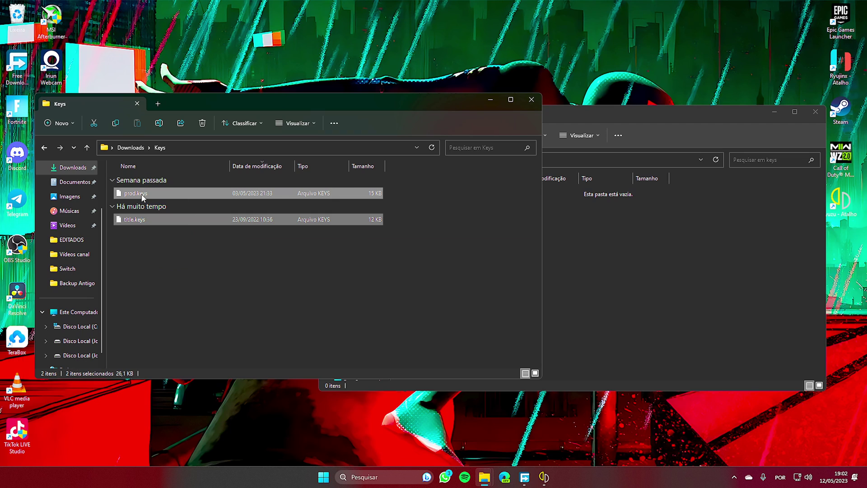
{"action": "right_click", "coordinate": [147, 202]}
{"action": "left_click", "coordinate": [157, 208]}
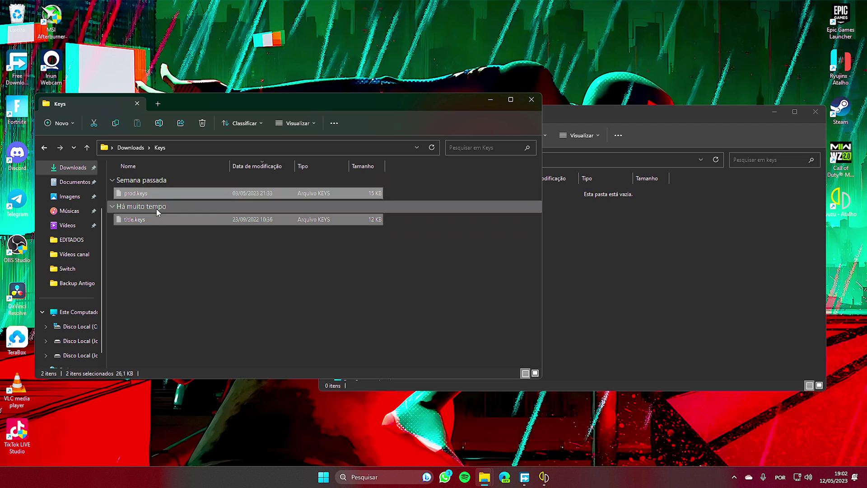
{"action": "left_click", "coordinate": [605, 259]}
{"action": "right_click", "coordinate": [576, 257]}
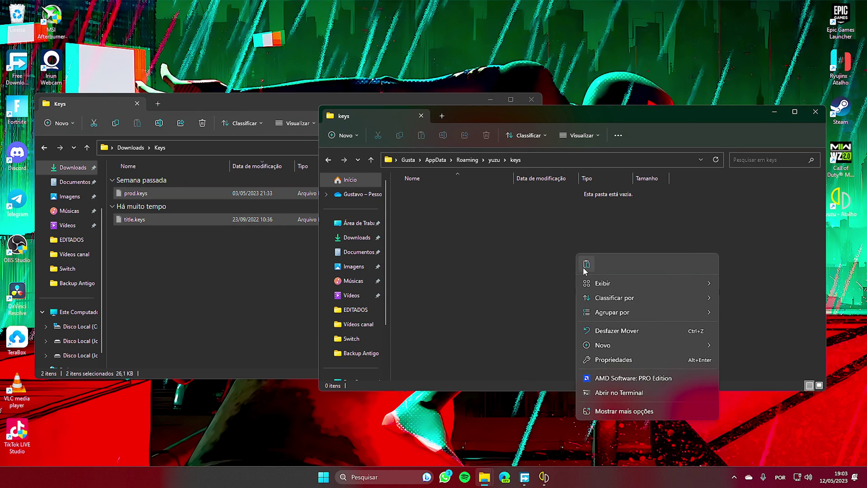
{"action": "left_click", "coordinate": [584, 265]}
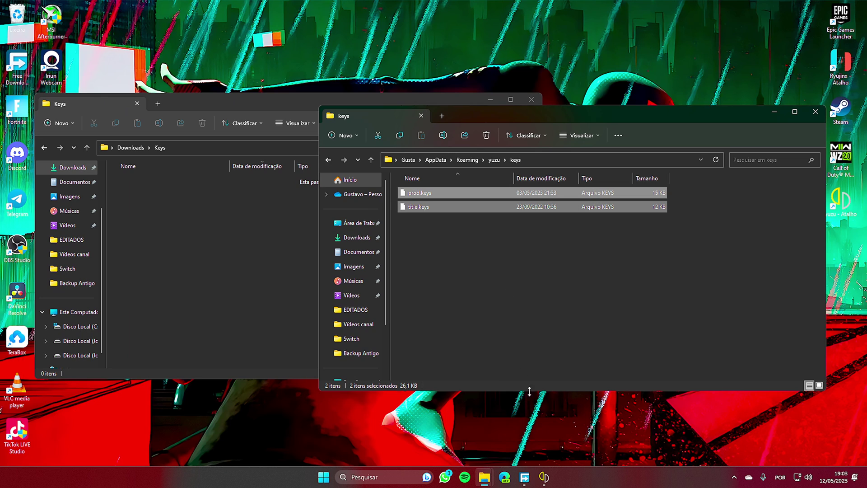
- Close the yuzu emulator and its keys folder window, and relaunch yuzu from its desktop shortcut
{"action": "left_click", "coordinate": [544, 477]}
{"action": "left_click", "coordinate": [712, 65]}
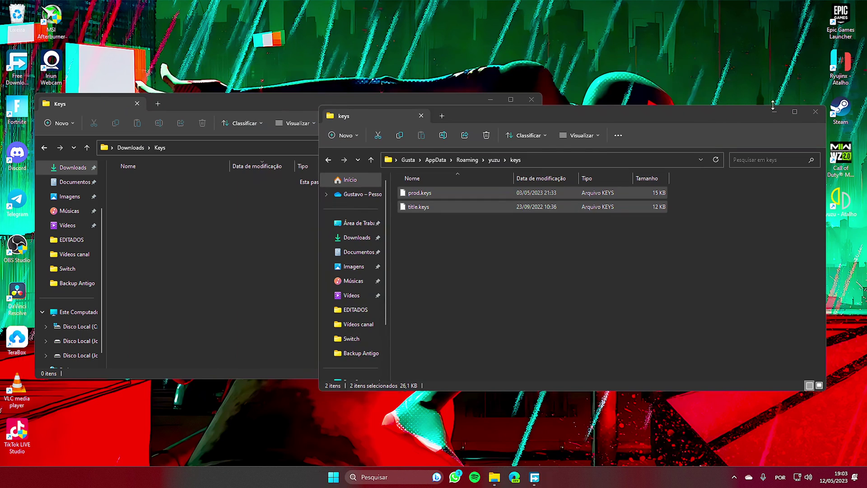
{"action": "left_click", "coordinate": [822, 115]}
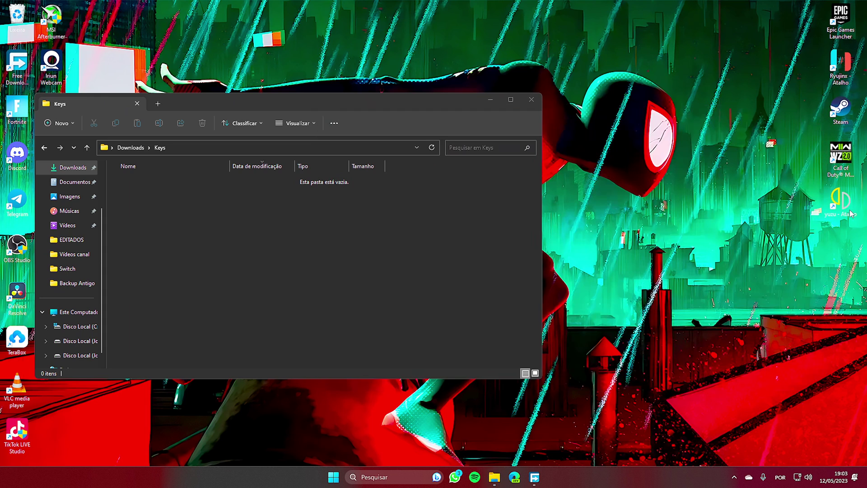
{"action": "double_click", "coordinate": [851, 209]}
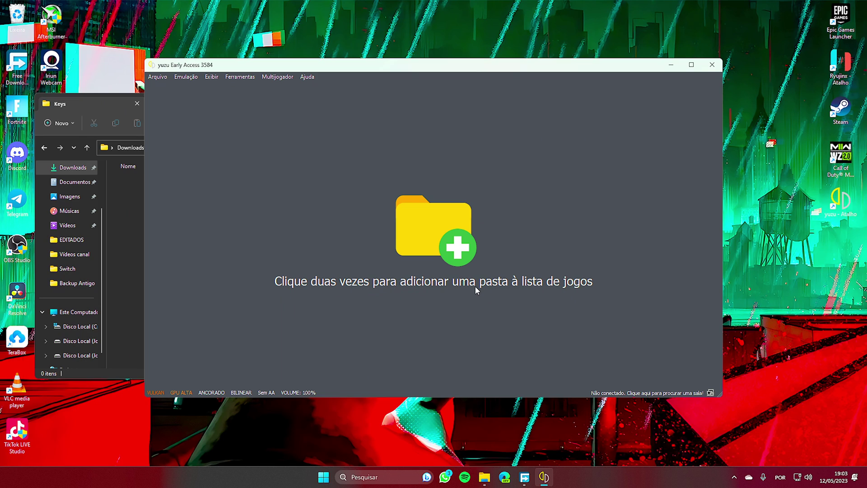
- Add the folder E:/Games/Switch to yuzu's game list
{"action": "double_click", "coordinate": [458, 247]}
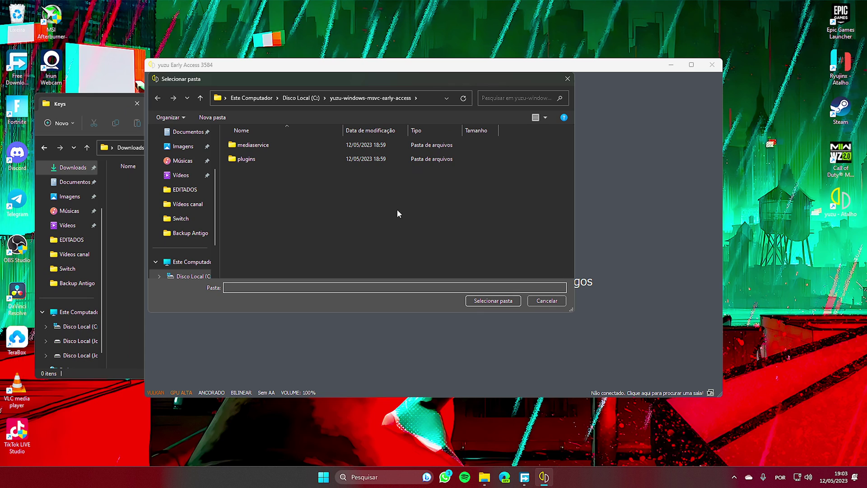
{"action": "left_click_drag", "start_coordinate": [365, 85], "coordinate": [447, 98]}
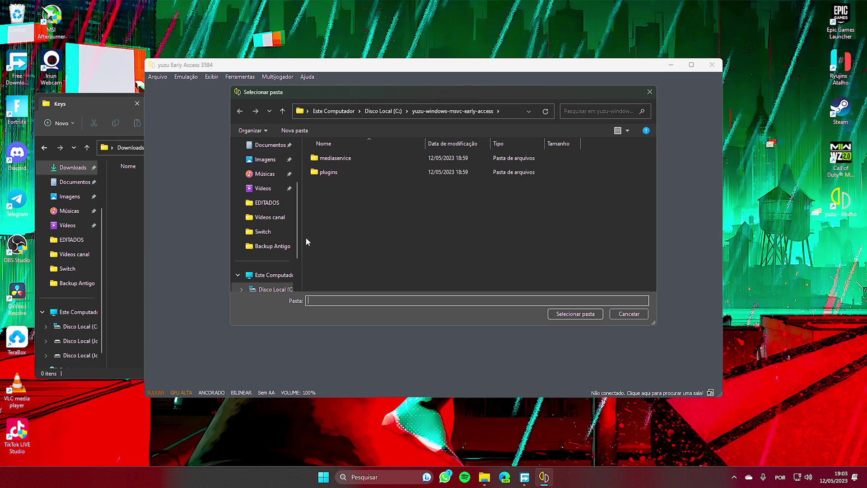
{"action": "left_click", "coordinate": [276, 280]}
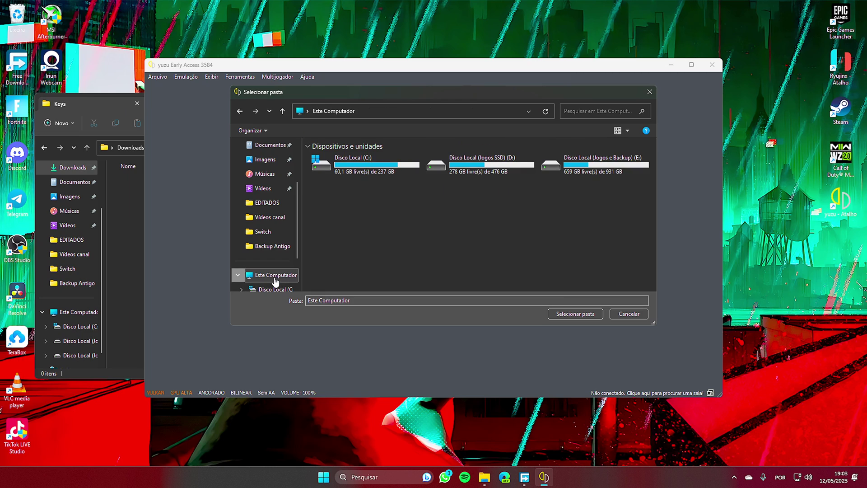
{"action": "double_click", "coordinate": [594, 167]}
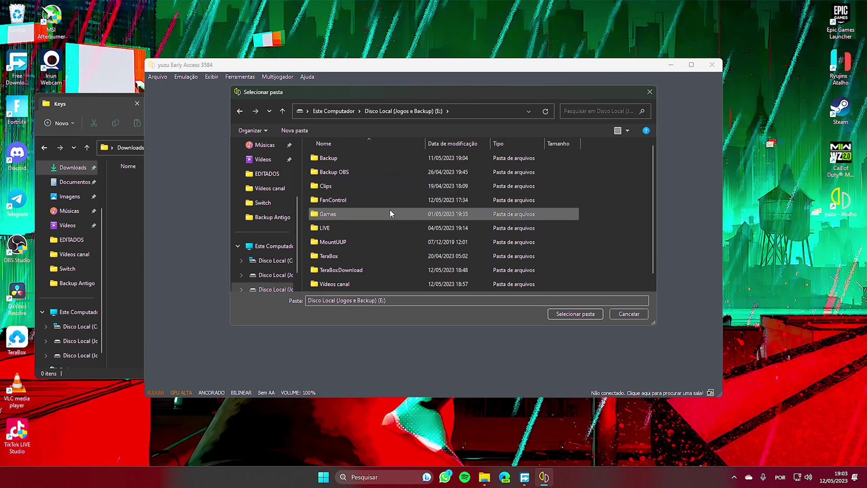
{"action": "double_click", "coordinate": [346, 213]}
{"action": "double_click", "coordinate": [351, 174]}
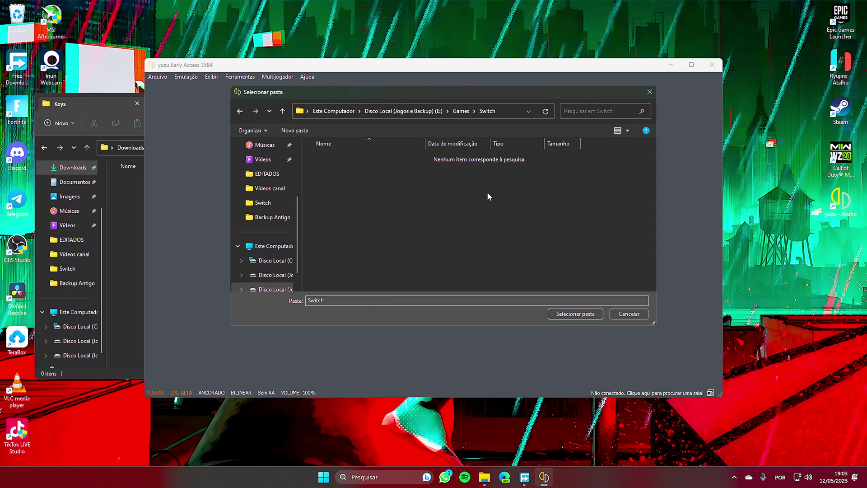
{"action": "left_click", "coordinate": [581, 316]}
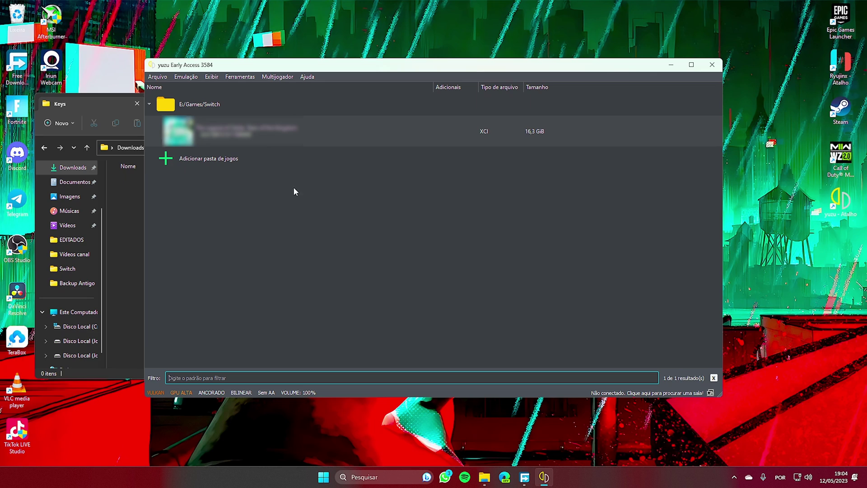
- Install the Zelda Tears of the Kingdom NSP update from the Switch folder to the NAND and dismiss the installation results
{"action": "left_click", "coordinate": [158, 77]}
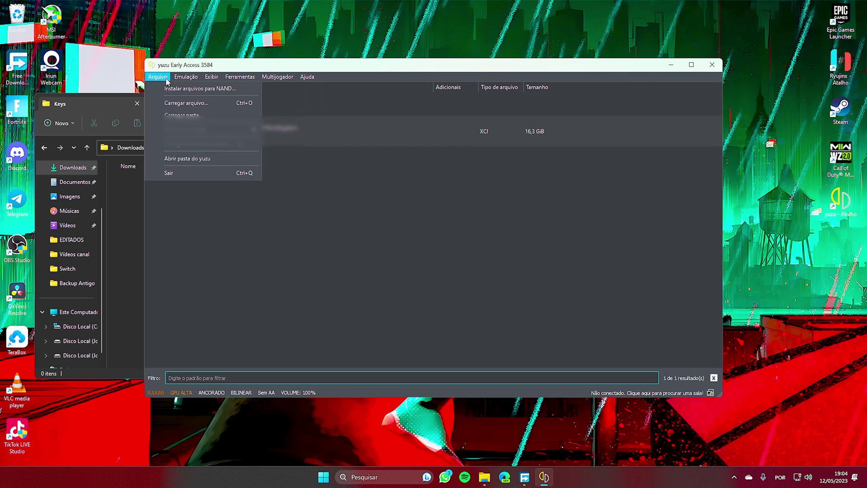
{"action": "left_click", "coordinate": [220, 89]}
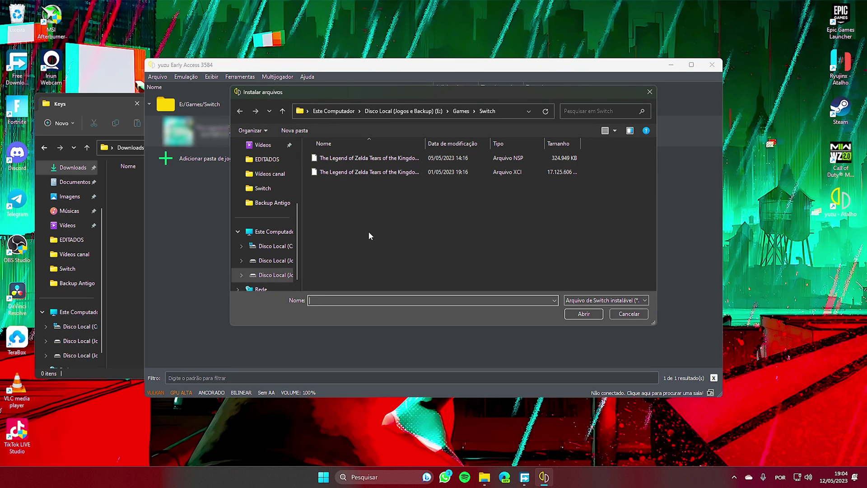
{"action": "left_click", "coordinate": [337, 258]}
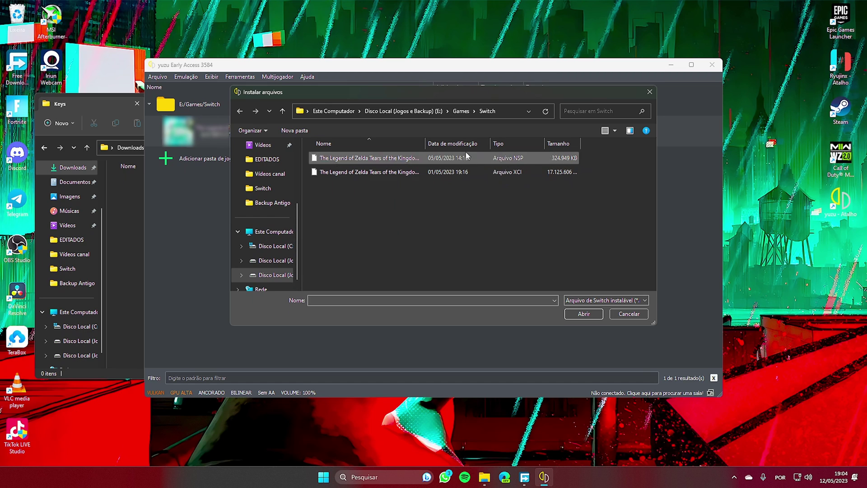
{"action": "left_click", "coordinate": [489, 160]}
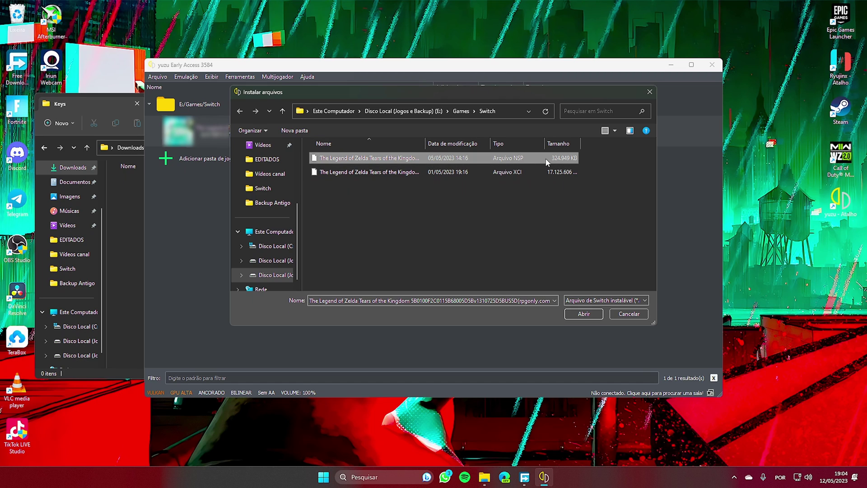
{"action": "left_click", "coordinate": [584, 313]}
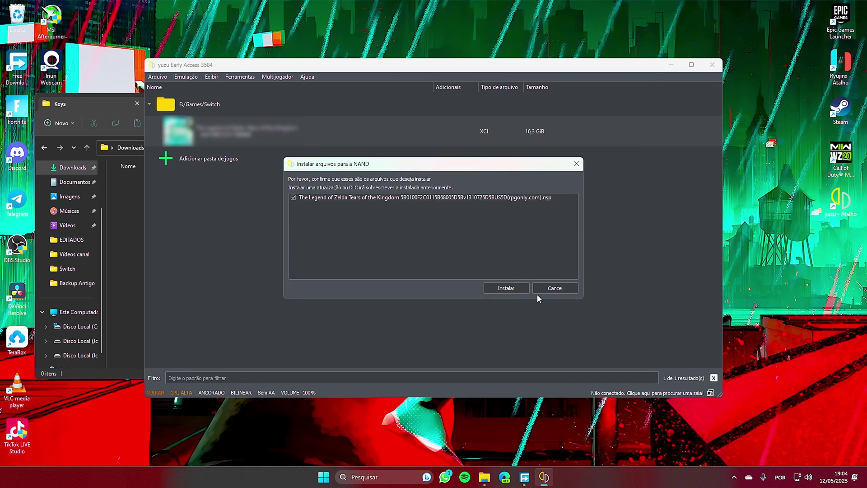
{"action": "left_click", "coordinate": [507, 289]}
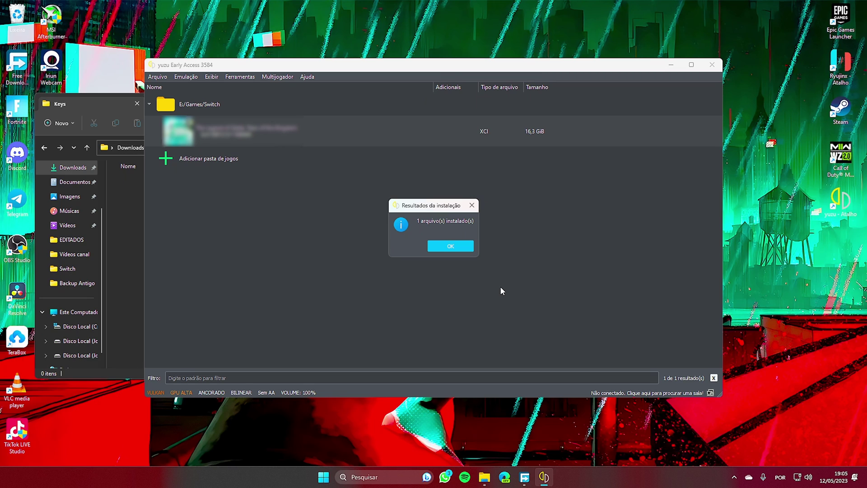
{"action": "left_click", "coordinate": [451, 246]}
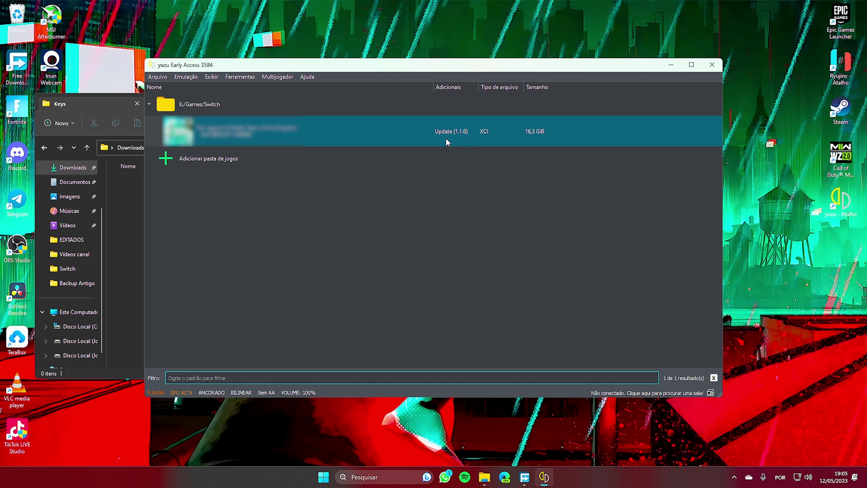
- Open the mod data location of the listed game and move its window aside to uncover the Keys folder window
{"action": "right_click", "coordinate": [404, 135]}
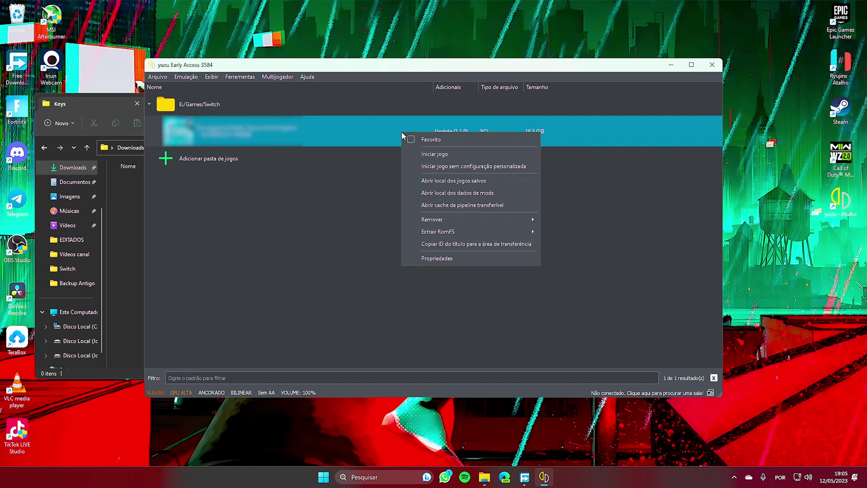
{"action": "left_click", "coordinate": [485, 194]}
{"action": "left_click_drag", "start_coordinate": [374, 118], "coordinate": [663, 111]}
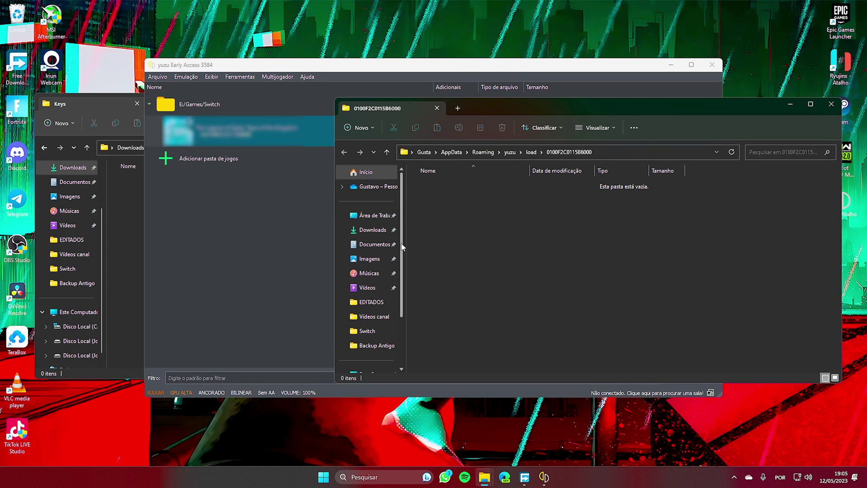
- Switch the Keys folder window to Downloads and open the Mods opcionais folder
{"action": "left_click", "coordinate": [129, 221]}
{"action": "left_click", "coordinate": [74, 167]}
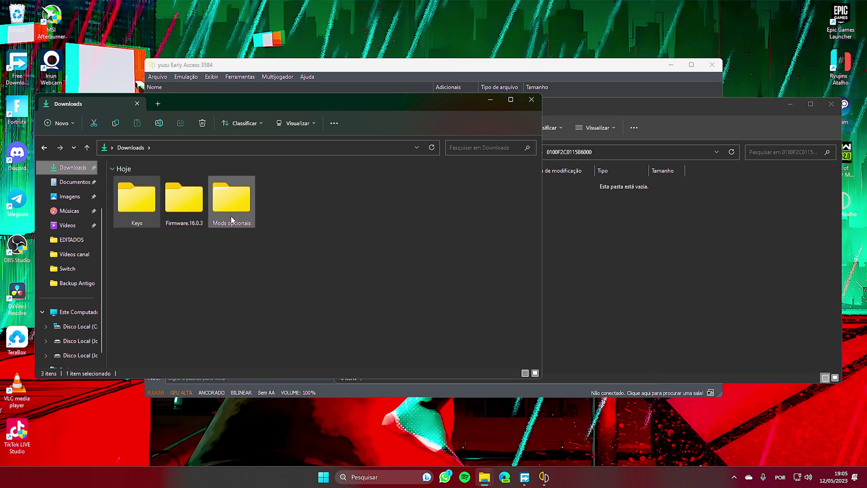
{"action": "double_click", "coordinate": [238, 200]}
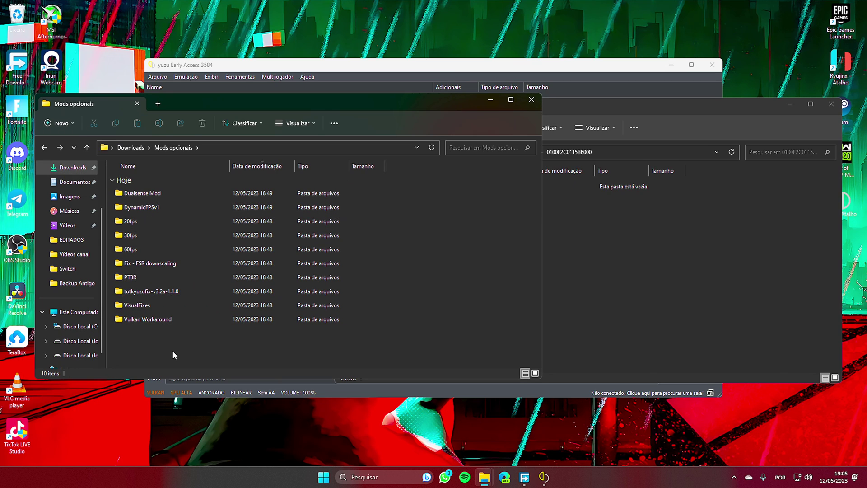
{"action": "left_click_drag", "start_coordinate": [173, 350], "coordinate": [186, 182]}
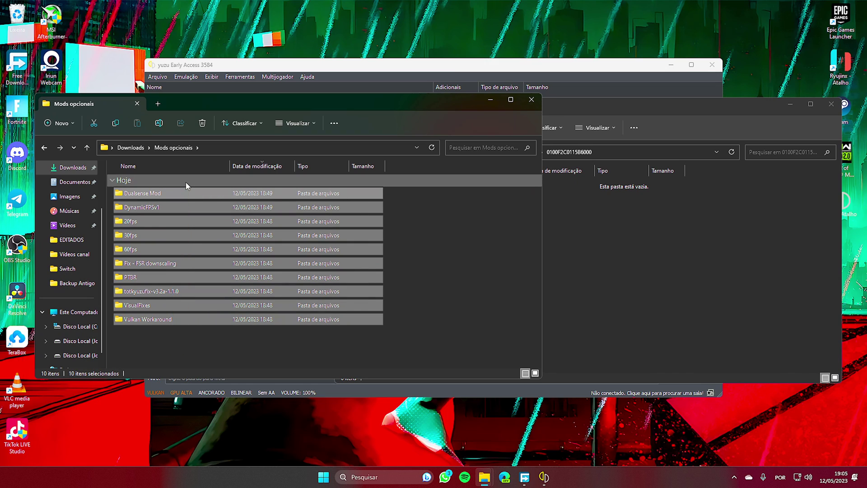
{"action": "right_click", "coordinate": [167, 211]}
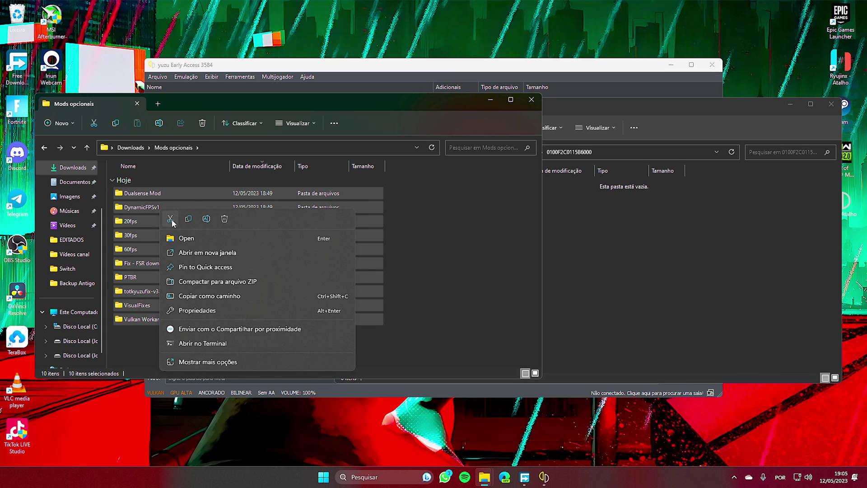
{"action": "left_click", "coordinate": [442, 261]}
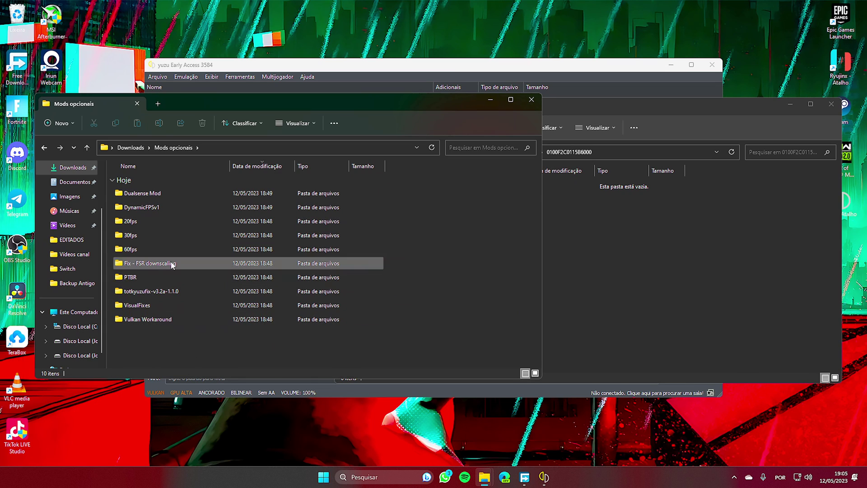
- Move all ten mod folders from Mods opcionais into the game's 0100F2C0115B6000 mod folder and close both folder windows
{"action": "left_click_drag", "start_coordinate": [163, 351], "coordinate": [165, 178]}
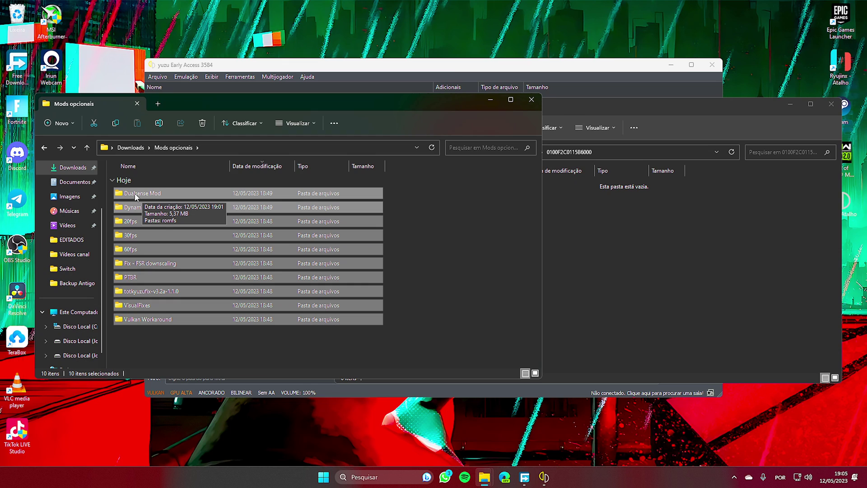
{"action": "right_click", "coordinate": [159, 240]}
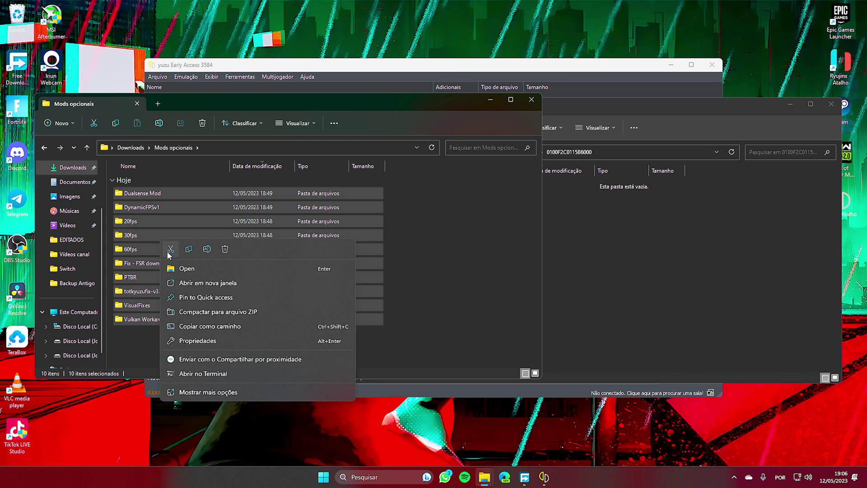
{"action": "left_click", "coordinate": [171, 249]}
{"action": "left_click", "coordinate": [577, 260]}
{"action": "right_click", "coordinate": [561, 257]}
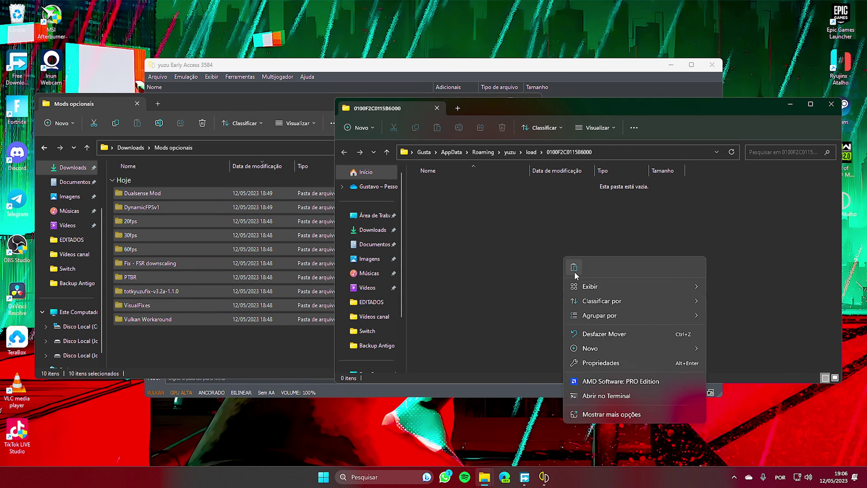
{"action": "left_click", "coordinate": [575, 269]}
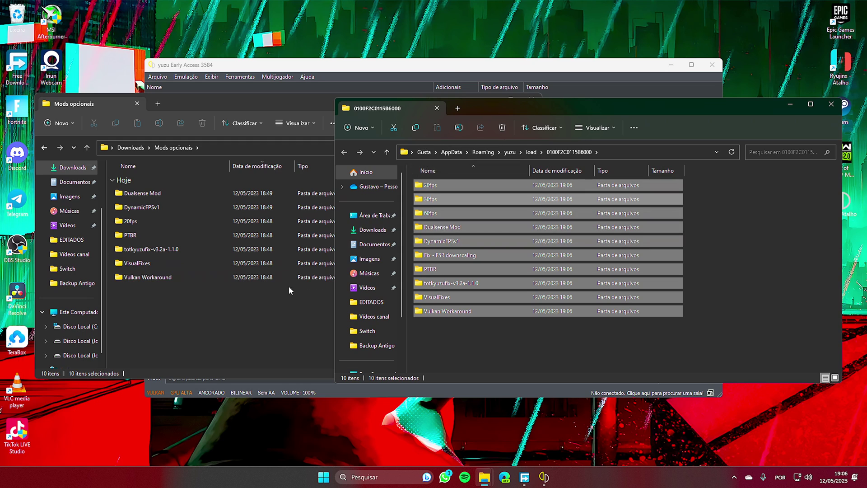
{"action": "left_click", "coordinate": [291, 289]}
{"action": "left_click", "coordinate": [531, 100]}
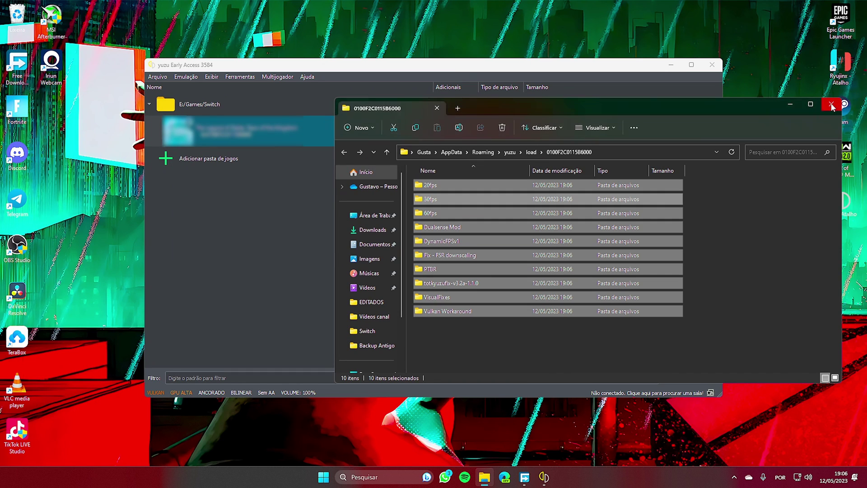
{"action": "left_click", "coordinate": [544, 477]}
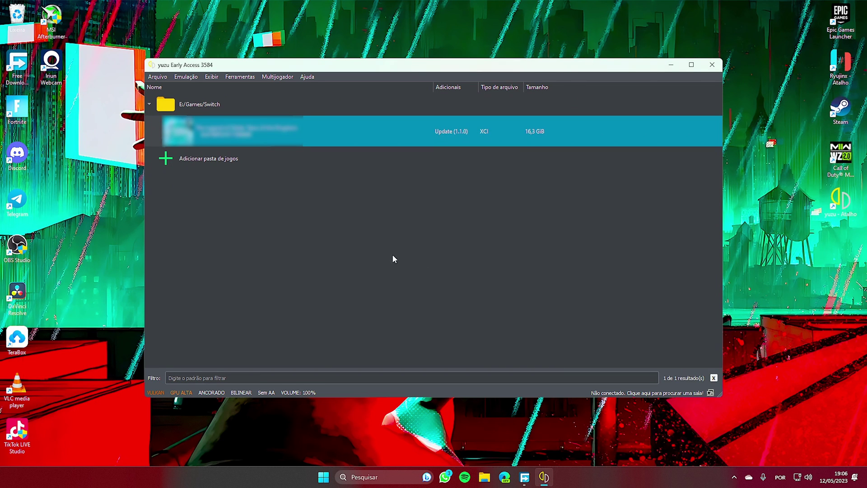
- Disable the 20fps, 30fps, 60fps, Dualsense Mod and totkyuzufix-v3.2a-1.1.0 add-ons in the game's properties, keeping DynamicFPSv1 enabled
{"action": "right_click", "coordinate": [407, 129]}
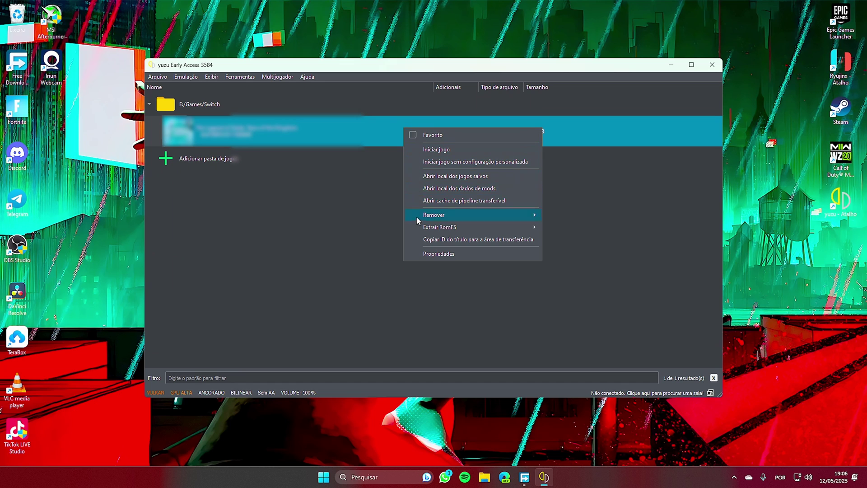
{"action": "left_click", "coordinate": [428, 253]}
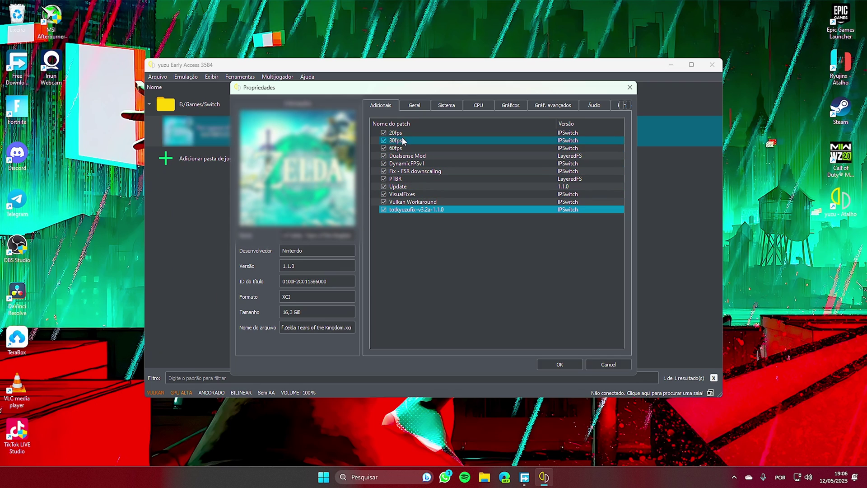
{"action": "left_click", "coordinate": [384, 133]}
{"action": "left_click", "coordinate": [384, 141]}
{"action": "left_click", "coordinate": [383, 148]}
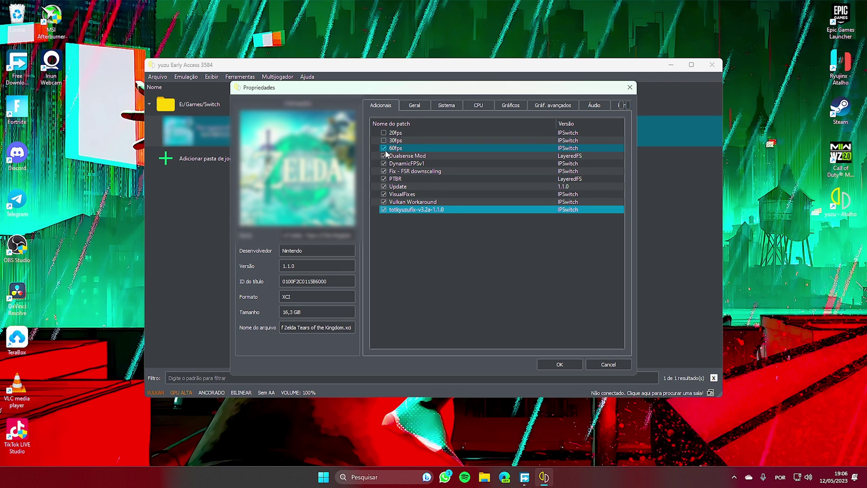
{"action": "left_click", "coordinate": [383, 164]}
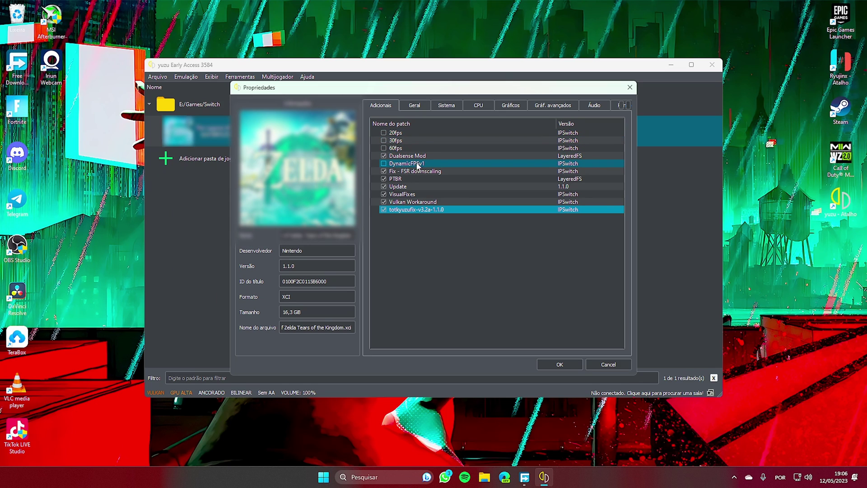
{"action": "left_click", "coordinate": [384, 163]}
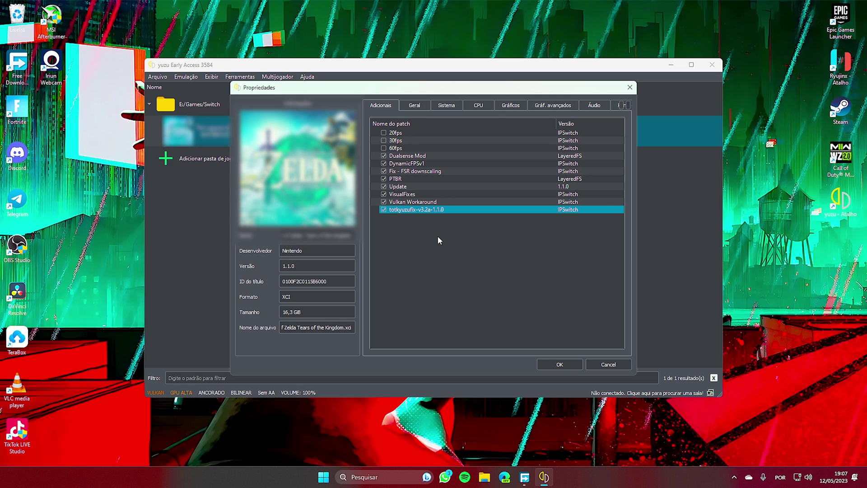
{"action": "left_click", "coordinate": [384, 210]}
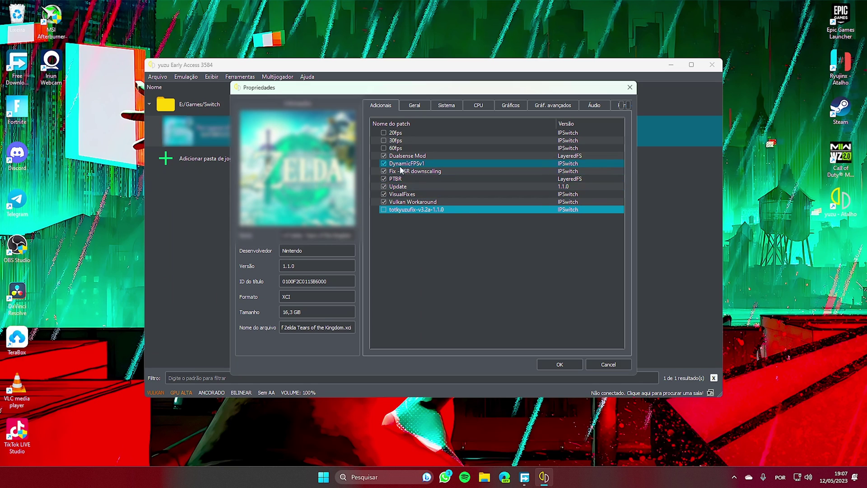
{"action": "left_click", "coordinate": [383, 156]}
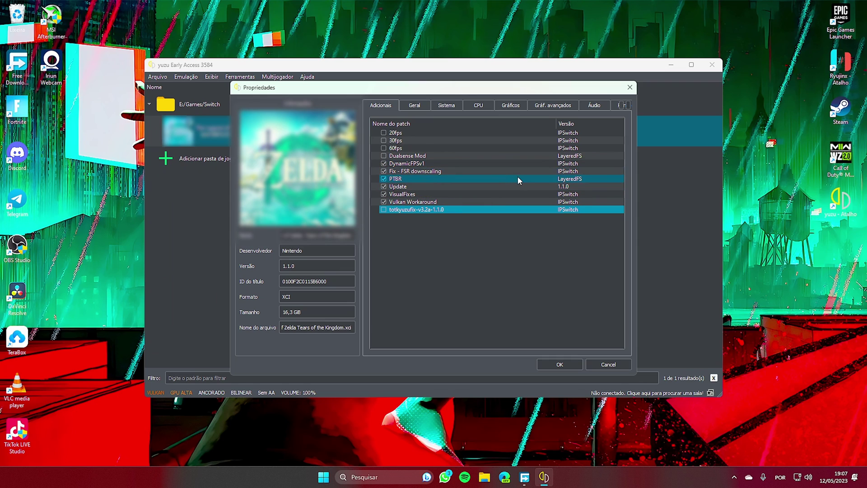
{"action": "left_click", "coordinate": [384, 163]}
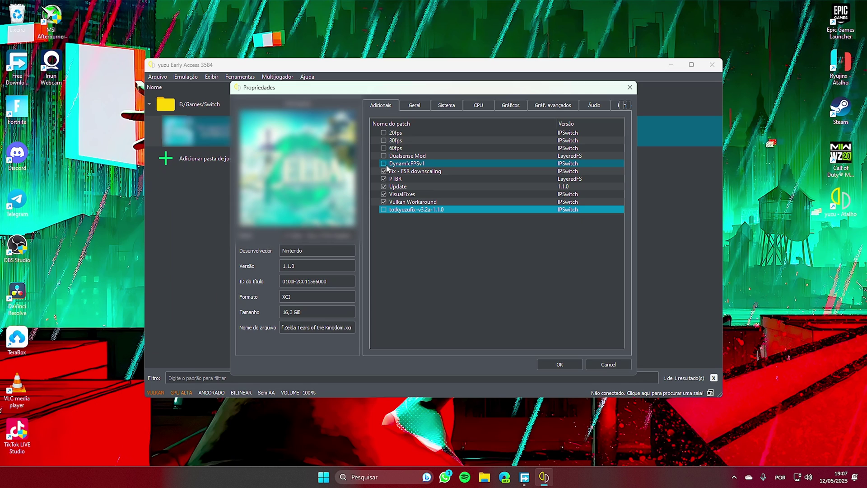
{"action": "left_click", "coordinate": [384, 132]}
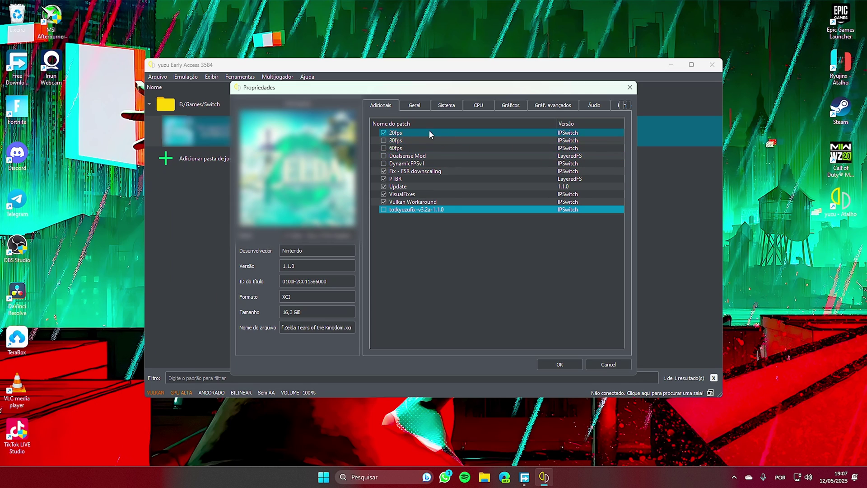
{"action": "left_click", "coordinate": [384, 133]}
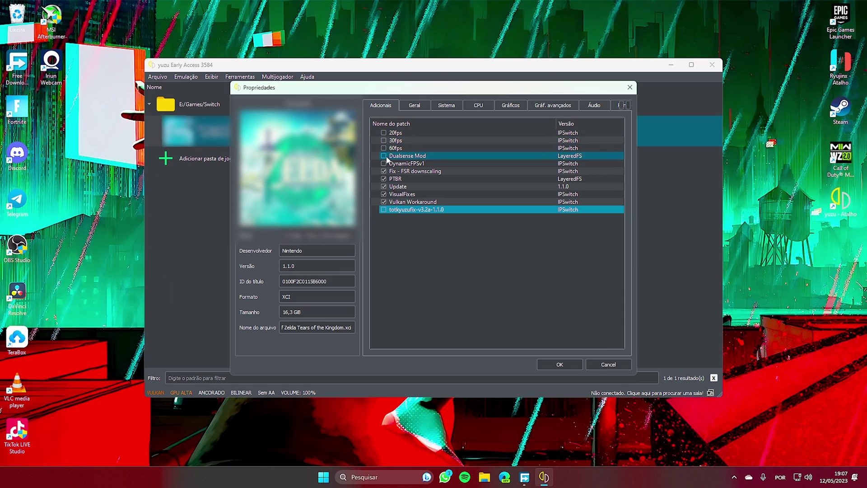
{"action": "left_click", "coordinate": [384, 164]}
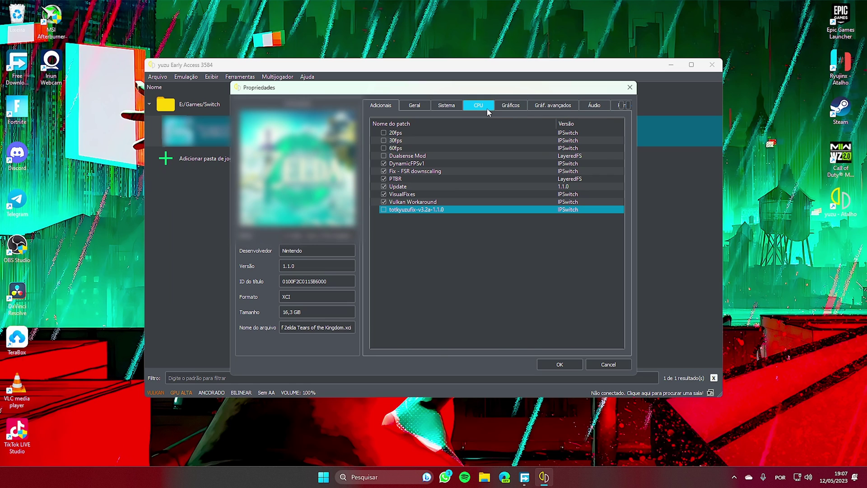
- Set the game's fullscreen mode to Tela cheia exclusiva, aspect ratio to Padrão (16:9) and resolution to 1X (720p/1080p)
{"action": "left_click", "coordinate": [475, 108]}
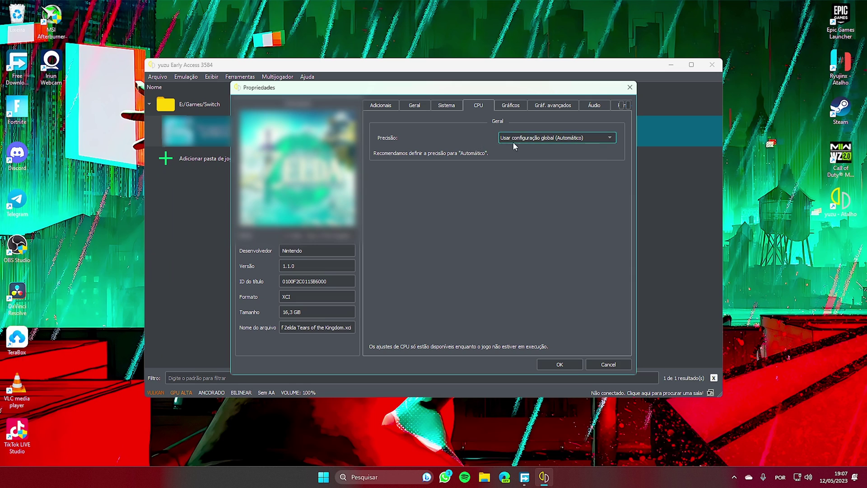
{"action": "left_click", "coordinate": [517, 110]}
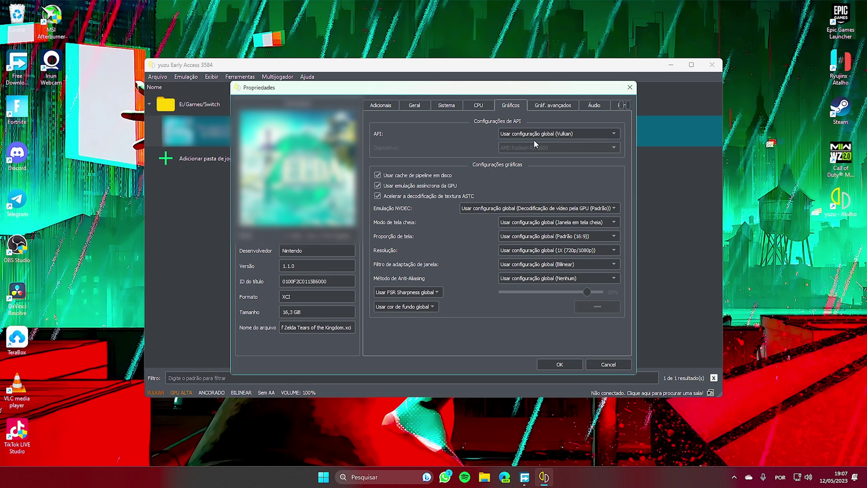
{"action": "left_click", "coordinate": [514, 209]}
{"action": "left_click", "coordinate": [514, 210]}
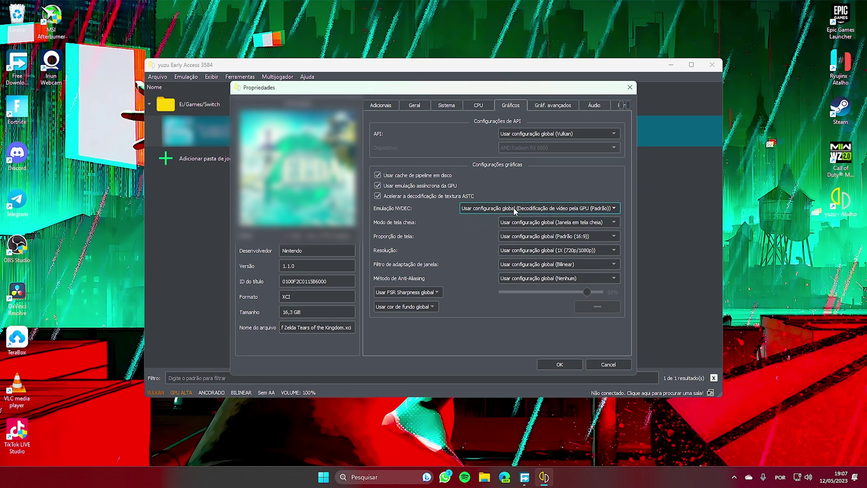
{"action": "left_click", "coordinate": [528, 226]}
{"action": "left_click", "coordinate": [537, 241]}
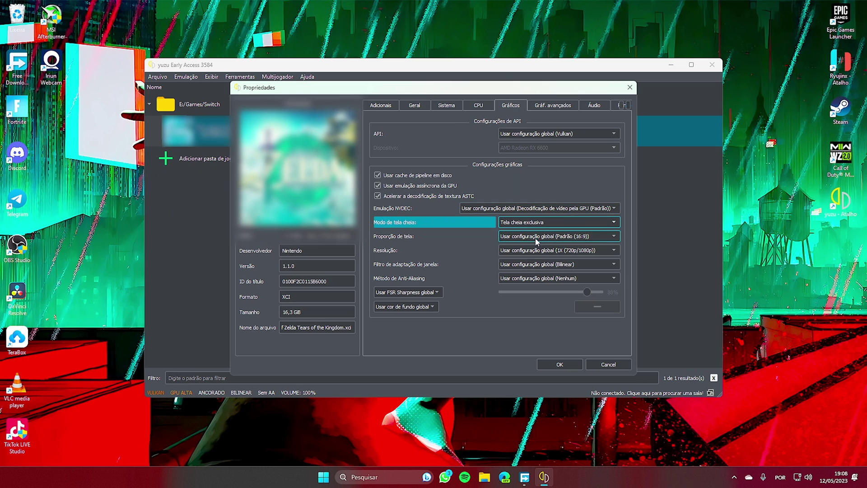
{"action": "left_click", "coordinate": [545, 237]}
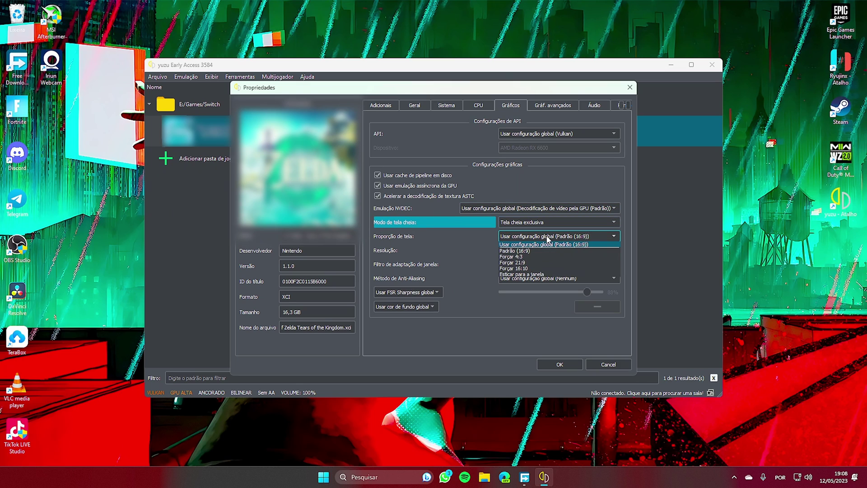
{"action": "left_click", "coordinate": [529, 251]}
{"action": "left_click", "coordinate": [530, 252]}
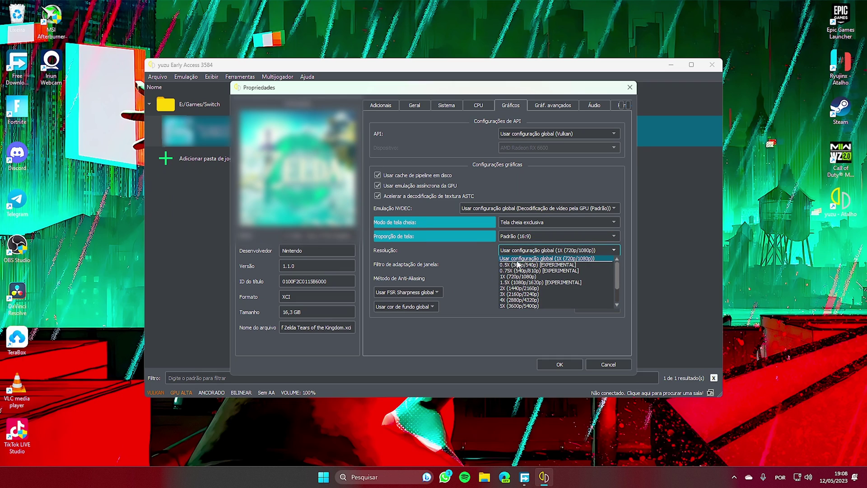
{"action": "left_click", "coordinate": [519, 276]}
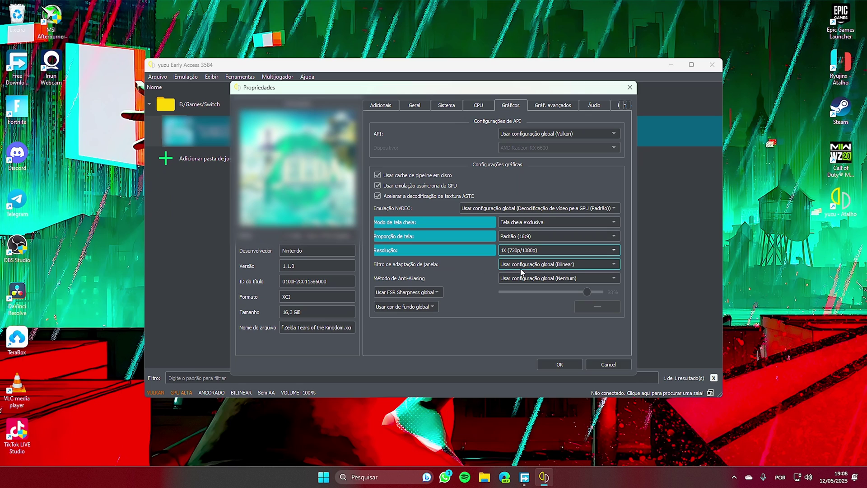
- Set the window adapting filter to AMD FidelityFX Super Resolution, anti-aliasing to Nenhum and a custom FSR sharpness of 70%
{"action": "left_click", "coordinate": [521, 269]}
{"action": "left_click", "coordinate": [523, 309]}
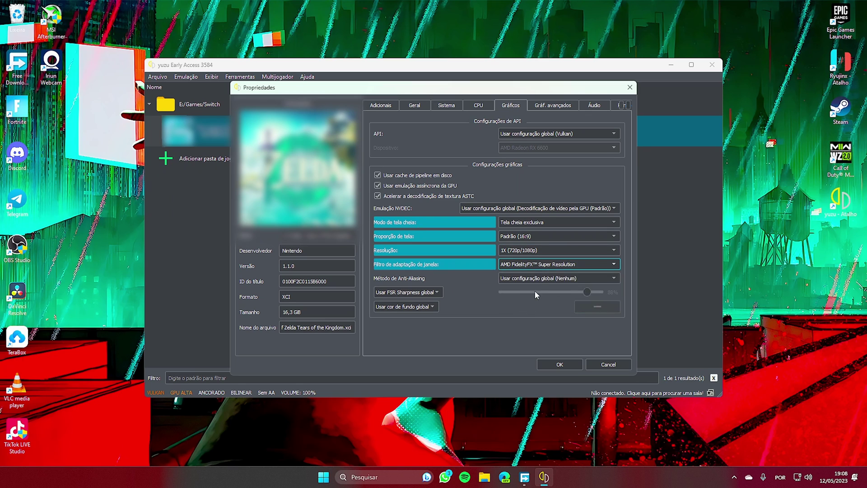
{"action": "left_click", "coordinate": [524, 280]}
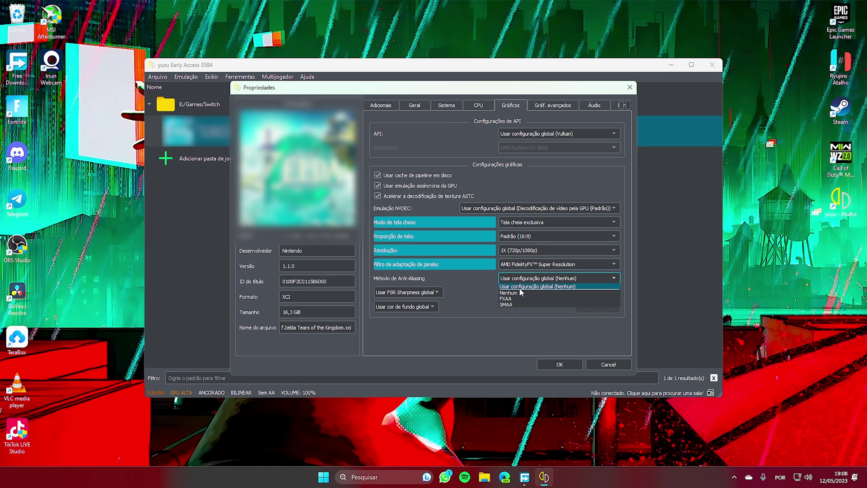
{"action": "left_click", "coordinate": [515, 291]}
{"action": "left_click", "coordinate": [429, 292]}
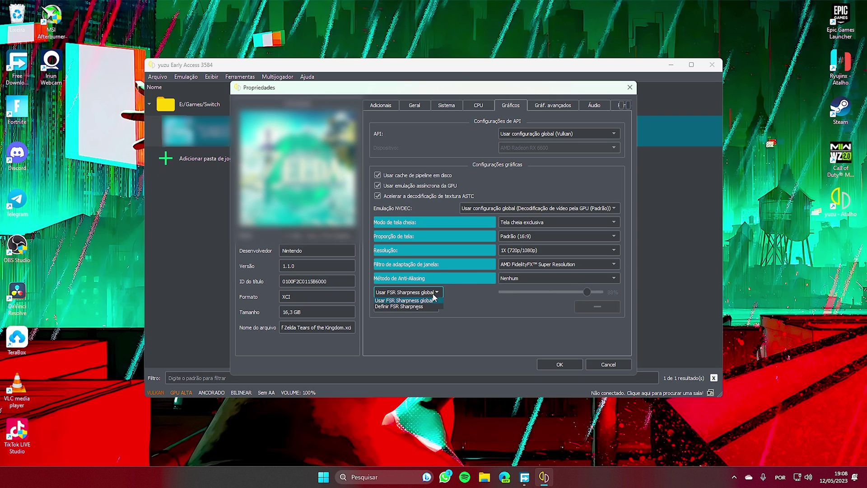
{"action": "left_click", "coordinate": [424, 300]}
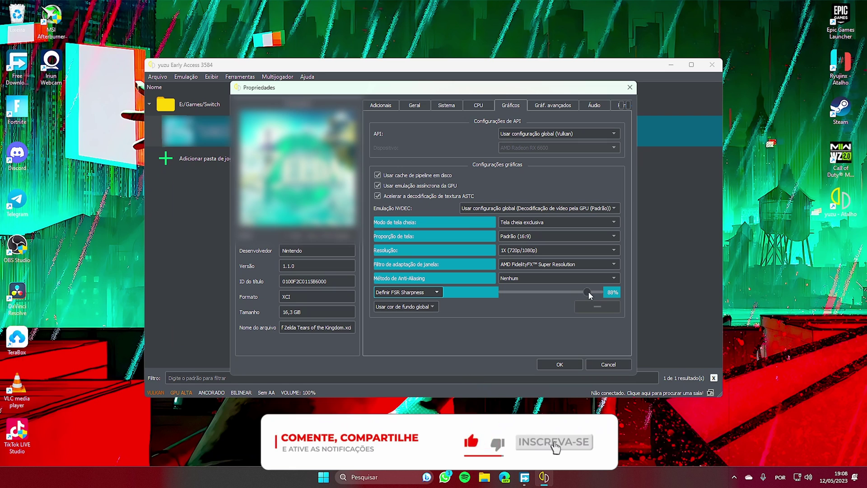
{"action": "left_click_drag", "start_coordinate": [587, 292], "coordinate": [572, 293]}
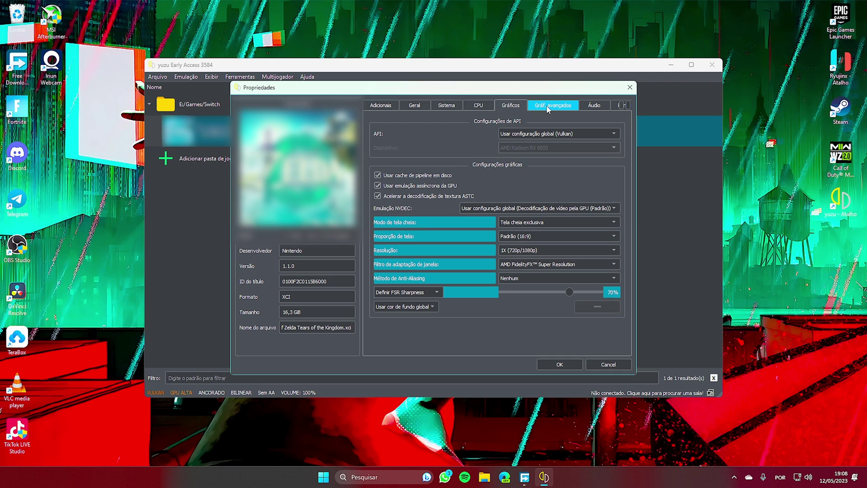
- Enable asynchronous presentation, forced maximum clock, asynchronous ASTC decoding and asynchronous shader compilation, disable Reactive Flushing, and save the game's properties
{"action": "left_click", "coordinate": [560, 110]}
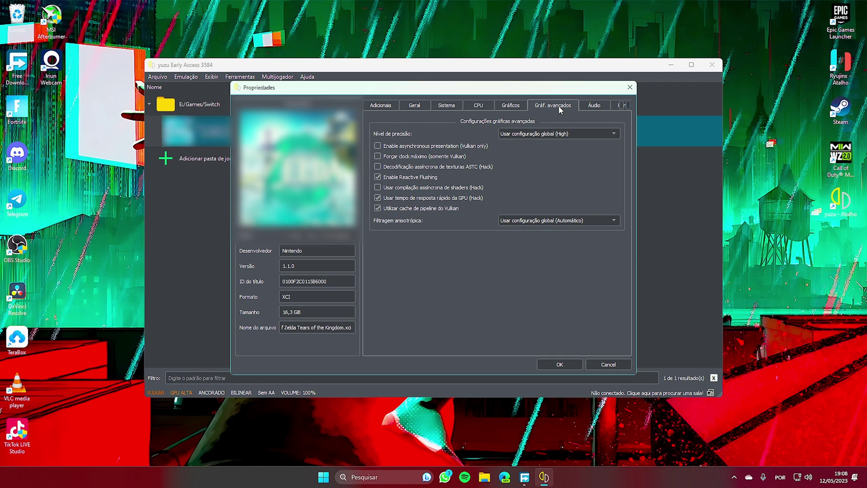
{"action": "left_click", "coordinate": [378, 146]}
{"action": "left_click", "coordinate": [378, 157]}
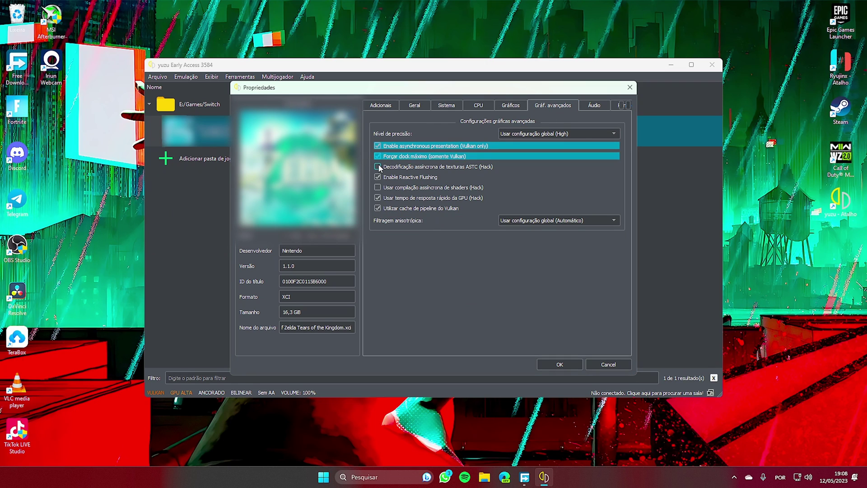
{"action": "left_click", "coordinate": [378, 167]}
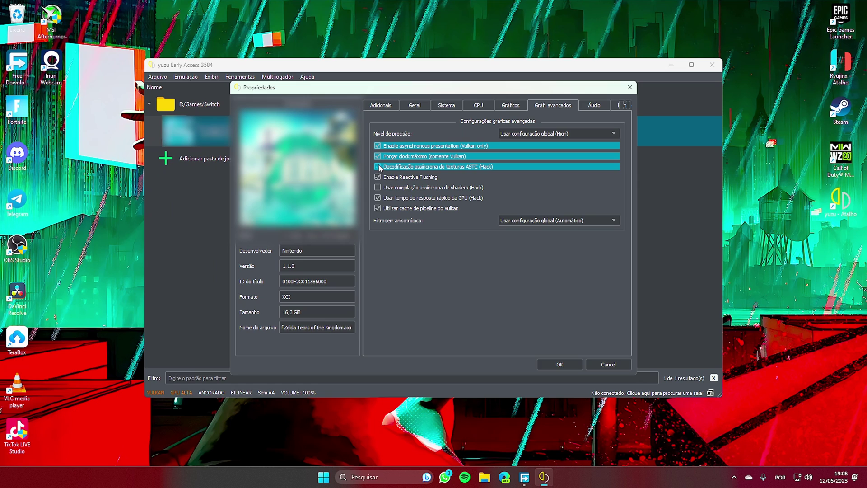
{"action": "left_click", "coordinate": [378, 188]}
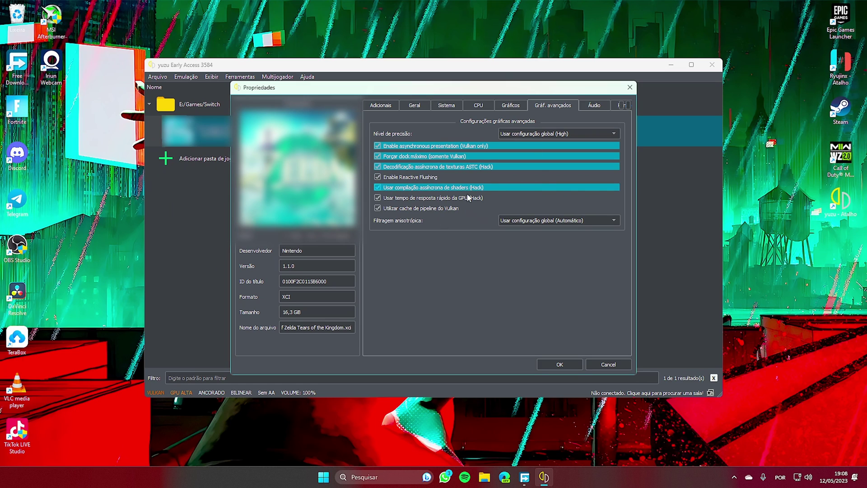
{"action": "left_click", "coordinate": [377, 178]}
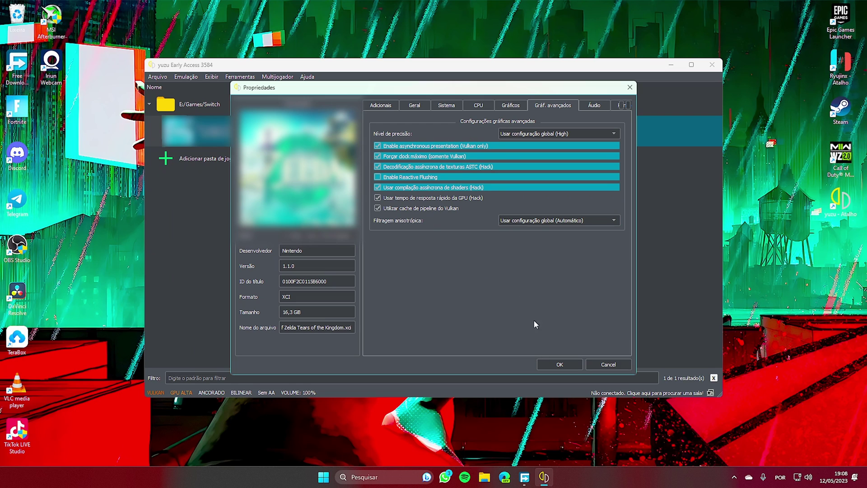
{"action": "left_click", "coordinate": [553, 364]}
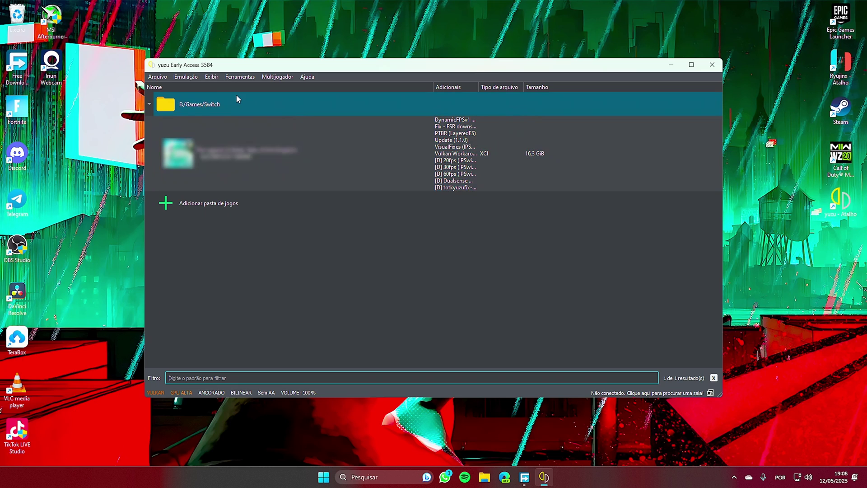
- In the emulator's control settings, set Player 1 to Pro Controller with DualSense Controller 0 as input device, and save the configuration
{"action": "left_click", "coordinate": [195, 79]}
{"action": "left_click", "coordinate": [194, 128]}
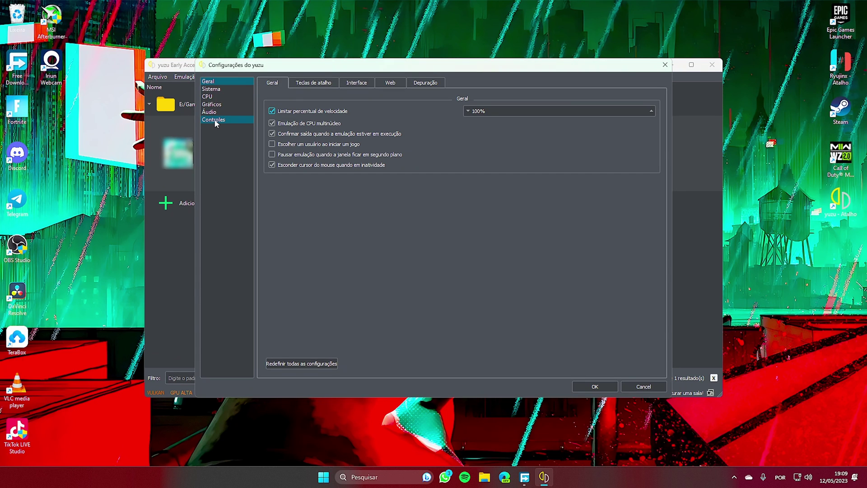
{"action": "left_click", "coordinate": [216, 121]}
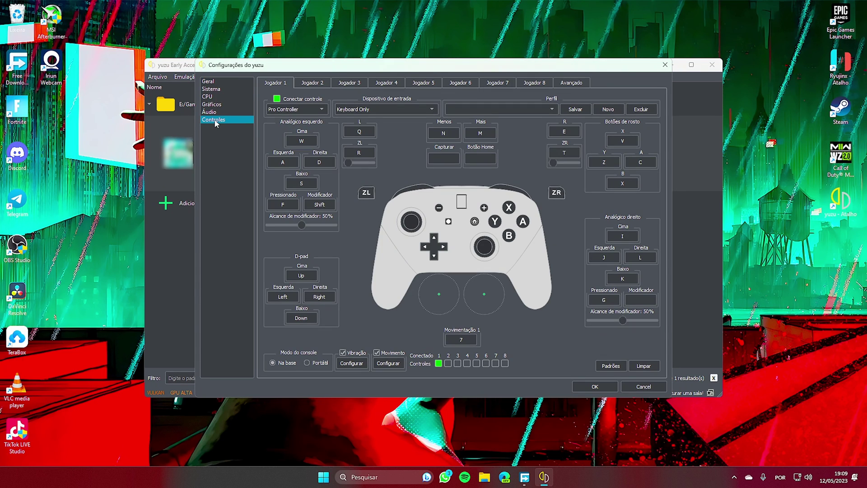
{"action": "left_click", "coordinate": [281, 111]}
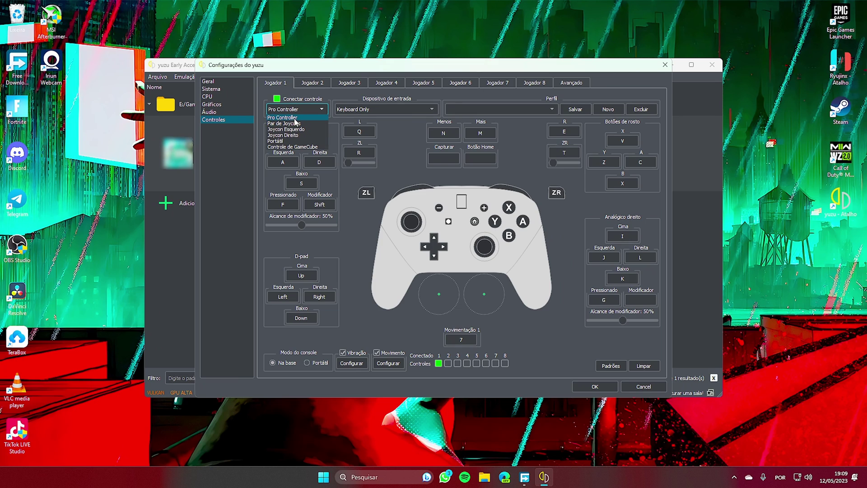
{"action": "left_click", "coordinate": [294, 119]}
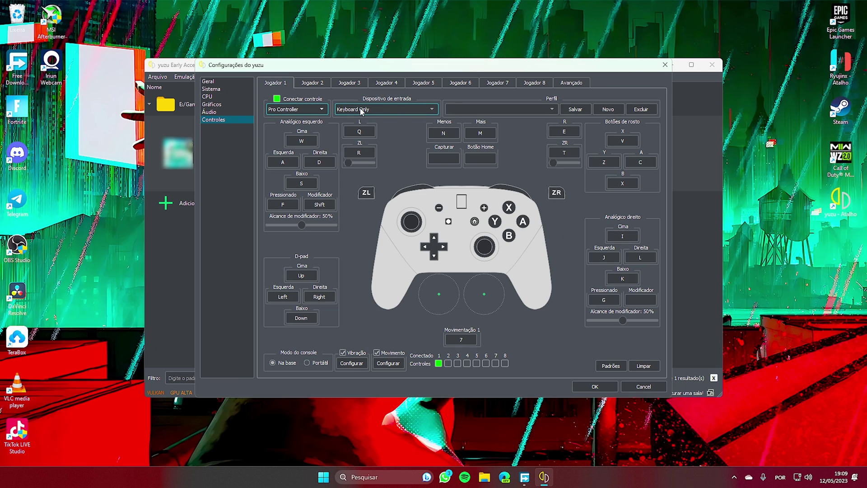
{"action": "left_click", "coordinate": [383, 110]}
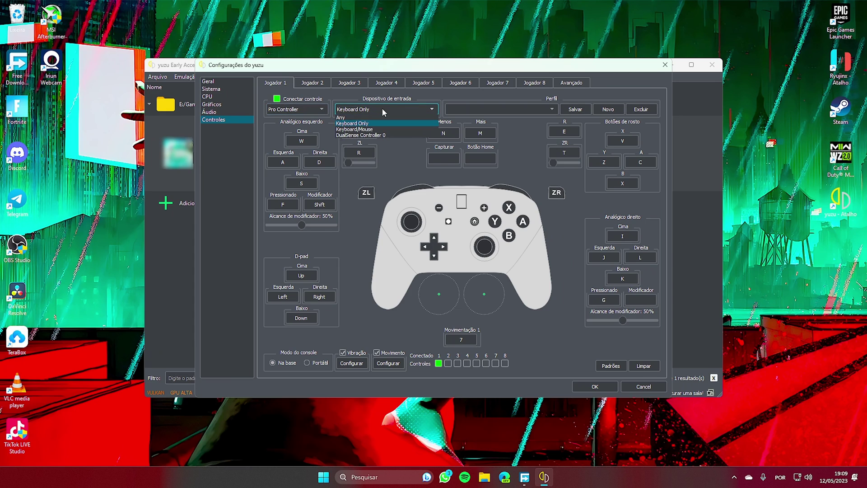
{"action": "left_click", "coordinate": [357, 135]}
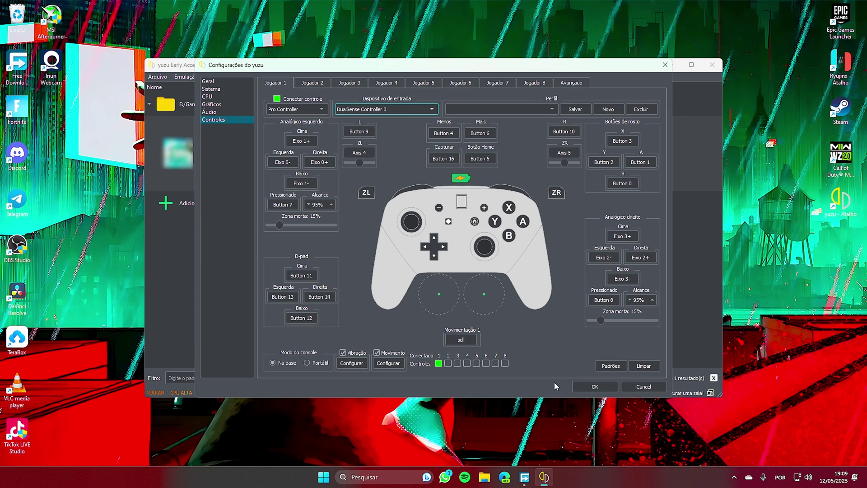
{"action": "left_click", "coordinate": [583, 389]}
{"action": "left_click", "coordinate": [402, 160]}
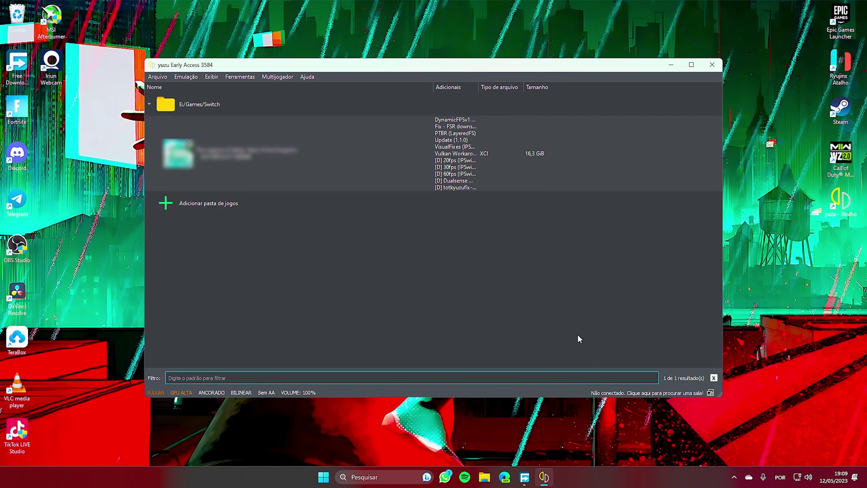
{"action": "left_click", "coordinate": [563, 307]}
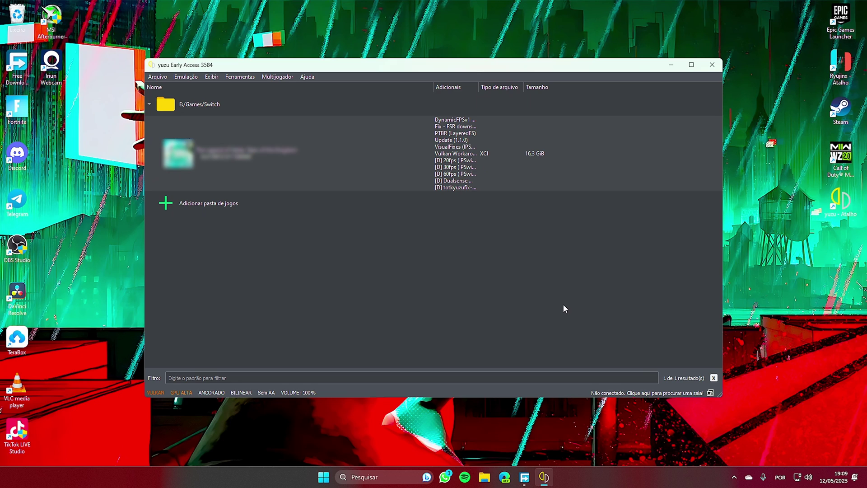